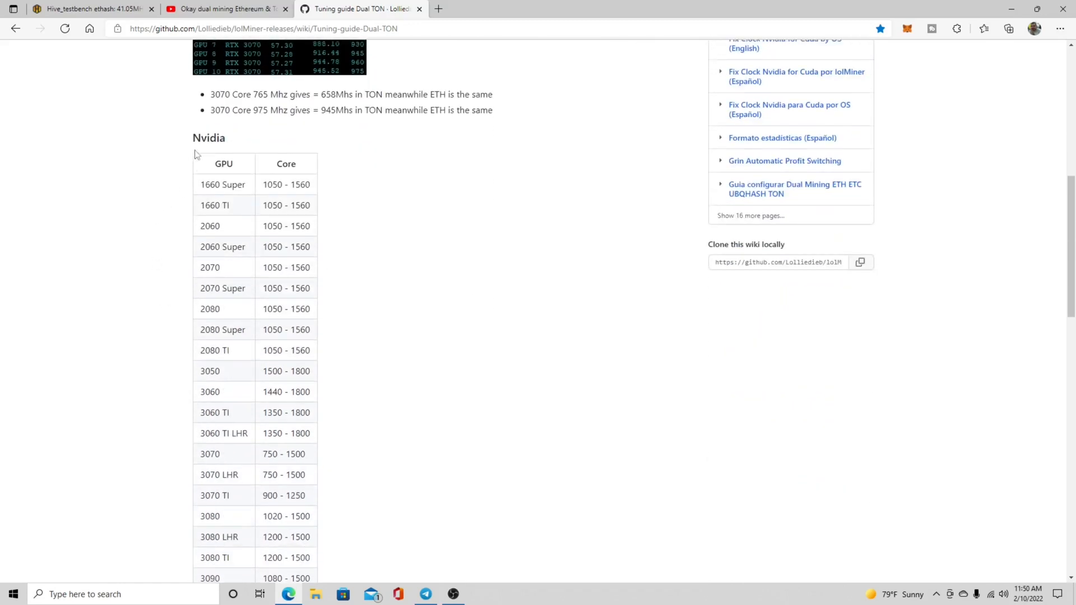
# Examine the Nvidia and AMD core clock ranges and the --maxdualimpact section in the lolMiner Dual TON tuning guide.
pyautogui.scroll(-1, 224, 171)
pyautogui.scroll(-2, 224, 171)
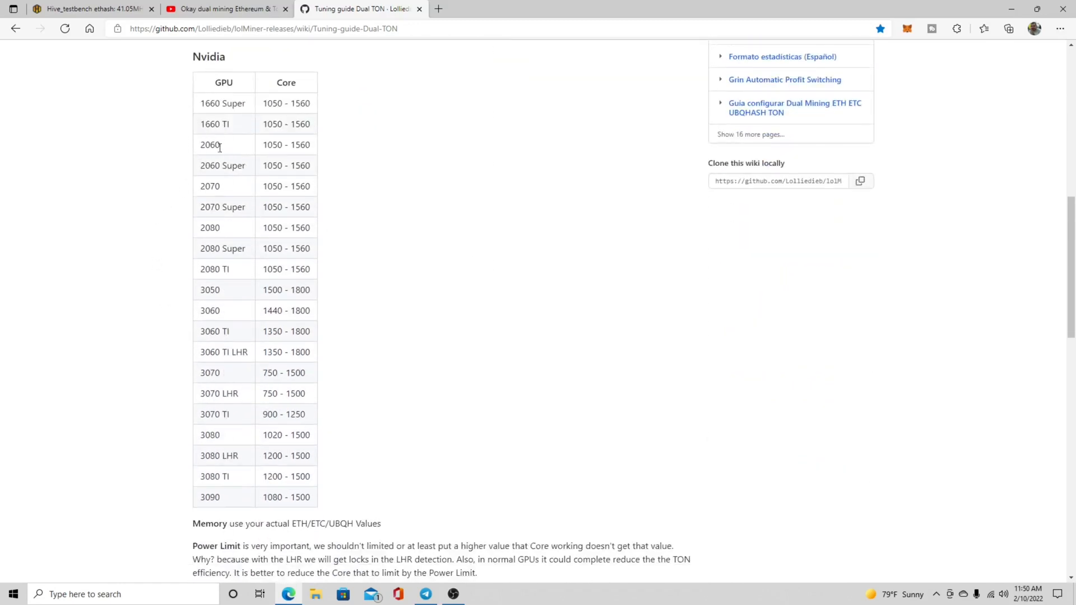
pyautogui.scroll(-4, 230, 327)
pyautogui.scroll(6, 211, 260)
pyautogui.scroll(-6, 208, 264)
pyautogui.scroll(-3, 208, 264)
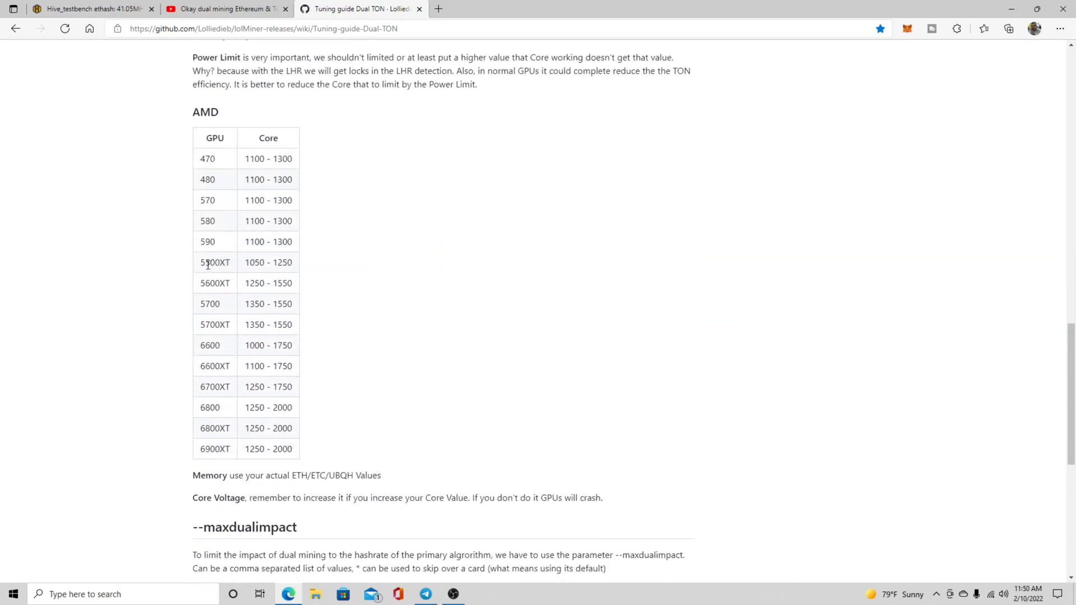
pyautogui.scroll(-3, 209, 257)
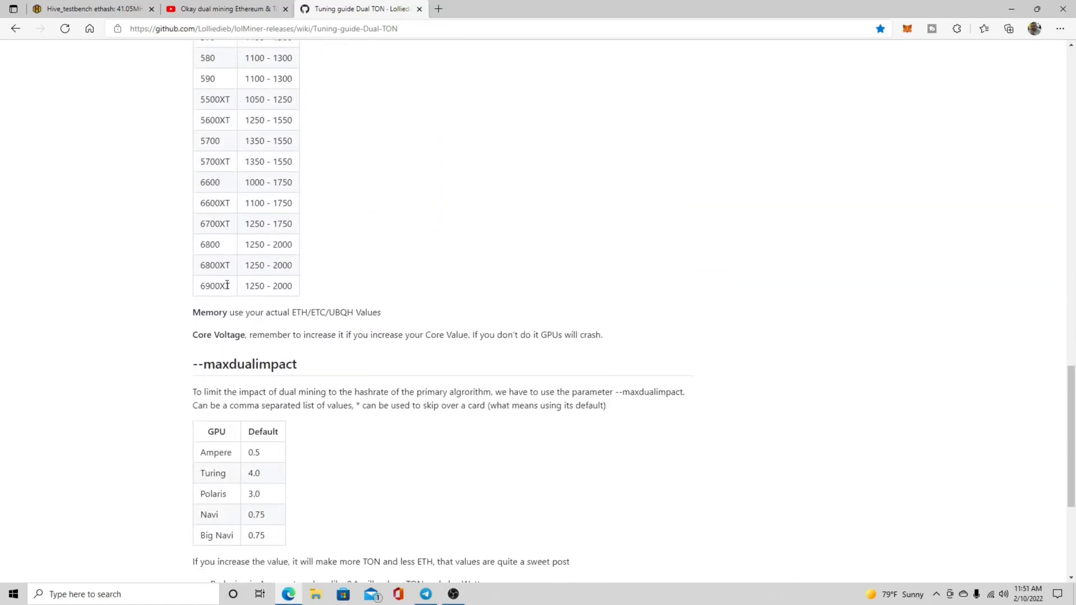
pyautogui.scroll(-3, 222, 281)
pyautogui.scroll(15, 222, 280)
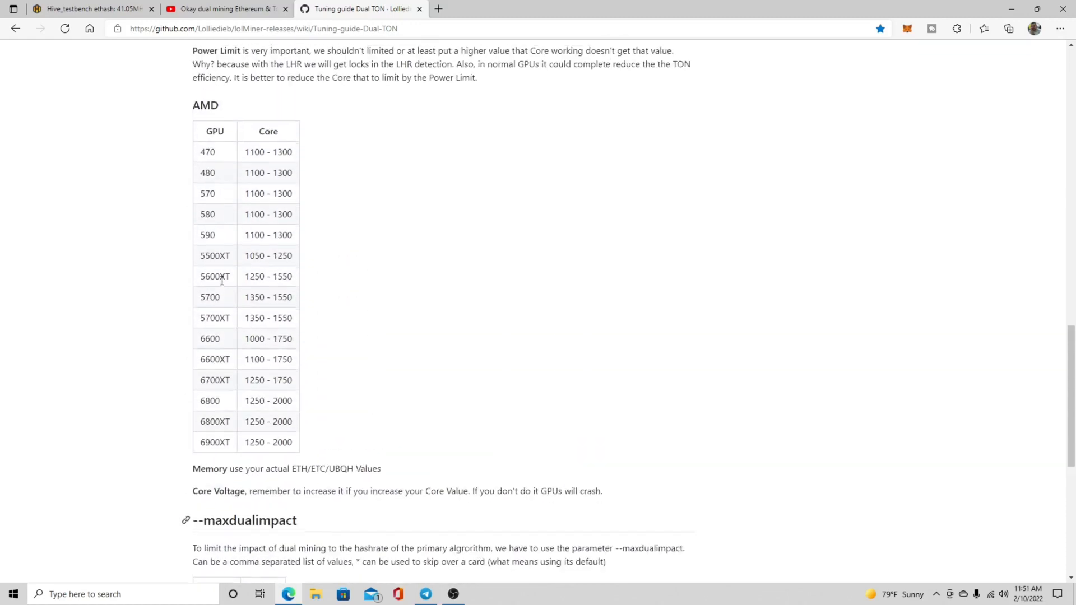
pyautogui.scroll(-4, 208, 224)
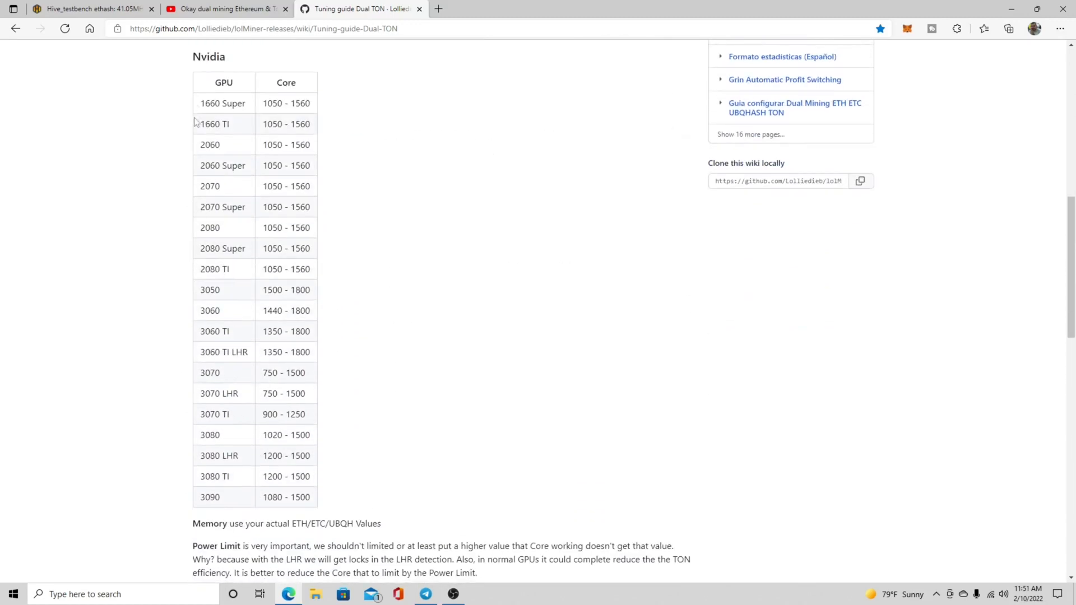
pyautogui.scroll(-10, 140, 178)
pyautogui.scroll(3, 147, 201)
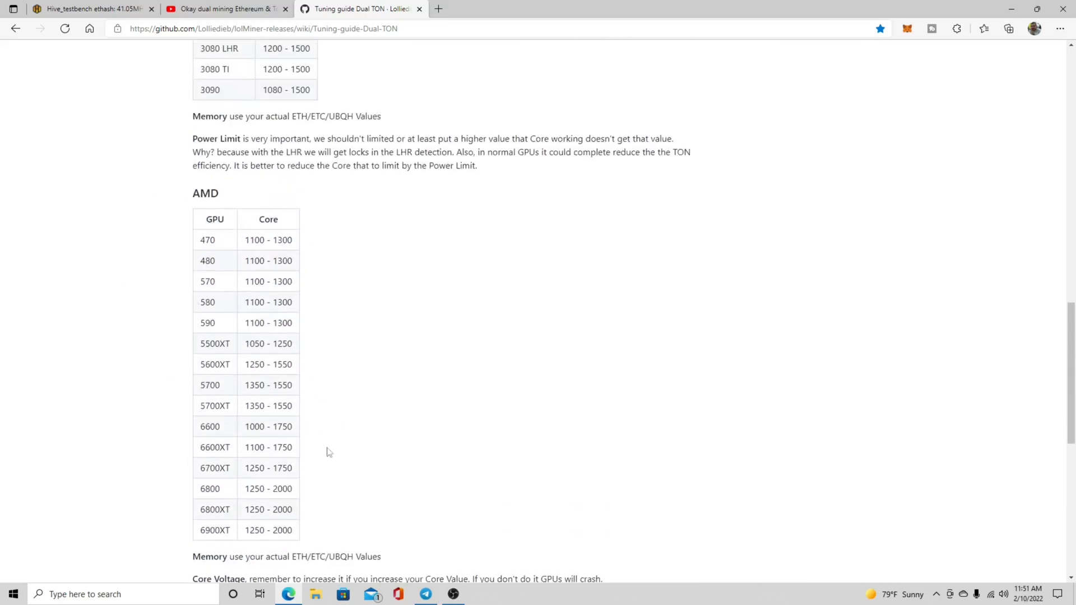
pyautogui.scroll(10, 327, 449)
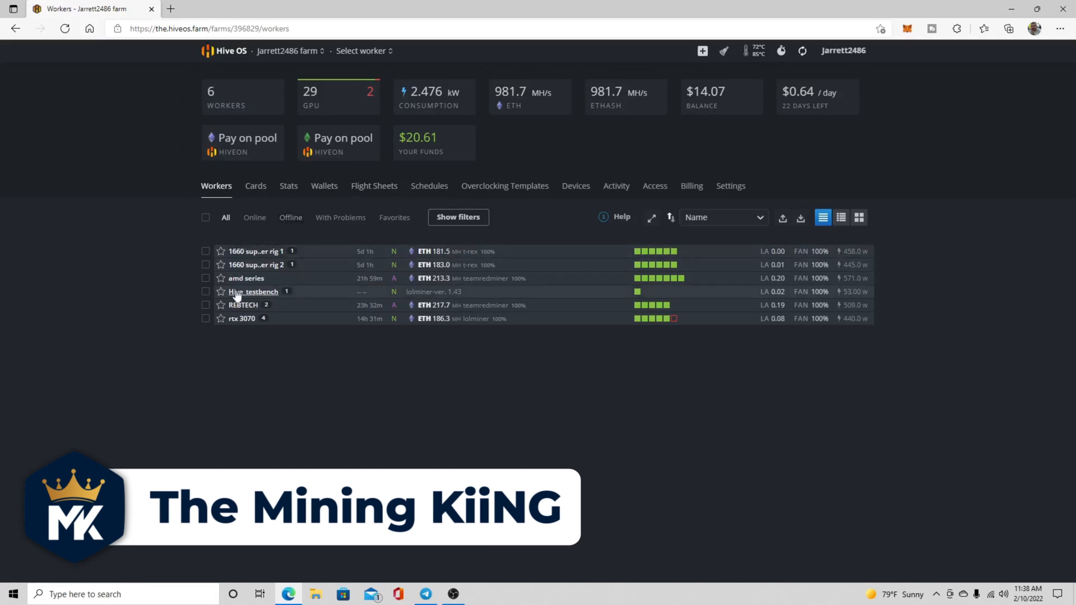
# Start a new flight sheet for the farm with ETH as the coin and the second meta mask entry as its wallet.
pyautogui.click(377, 192)
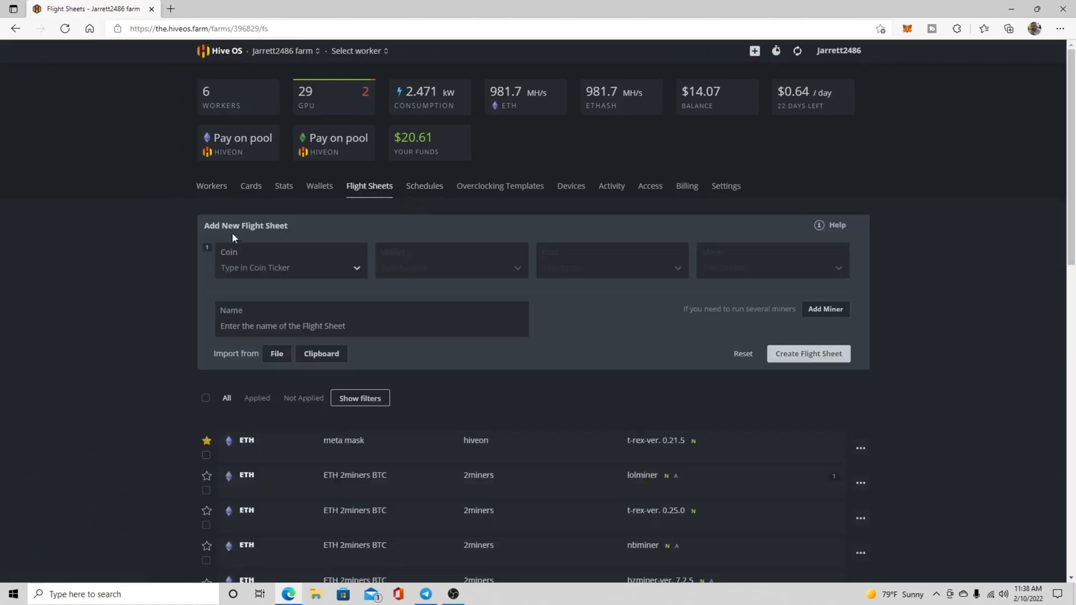
pyautogui.click(261, 268)
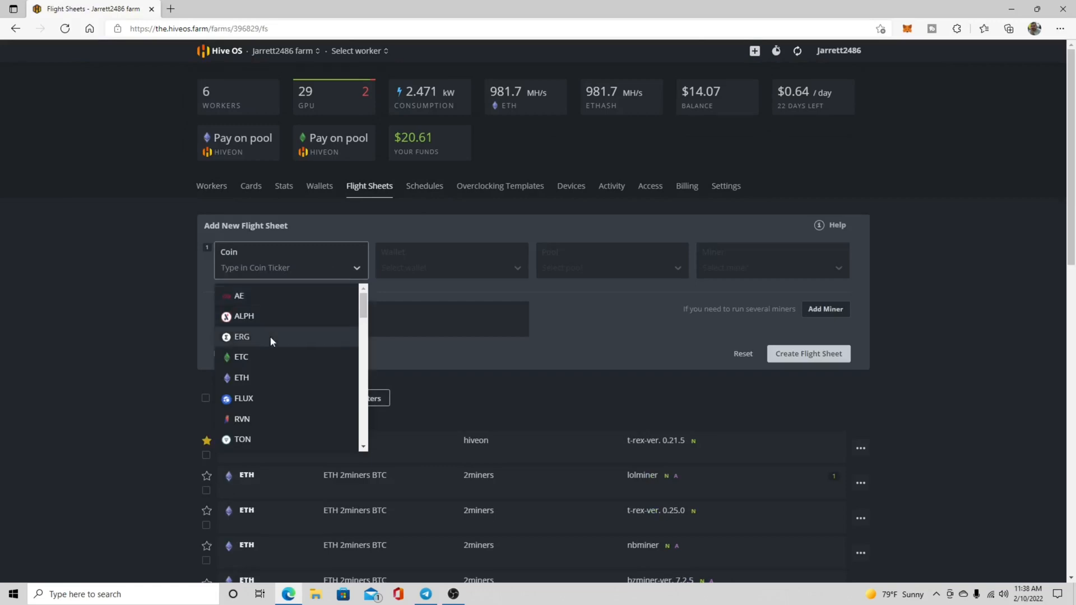
pyautogui.click(271, 379)
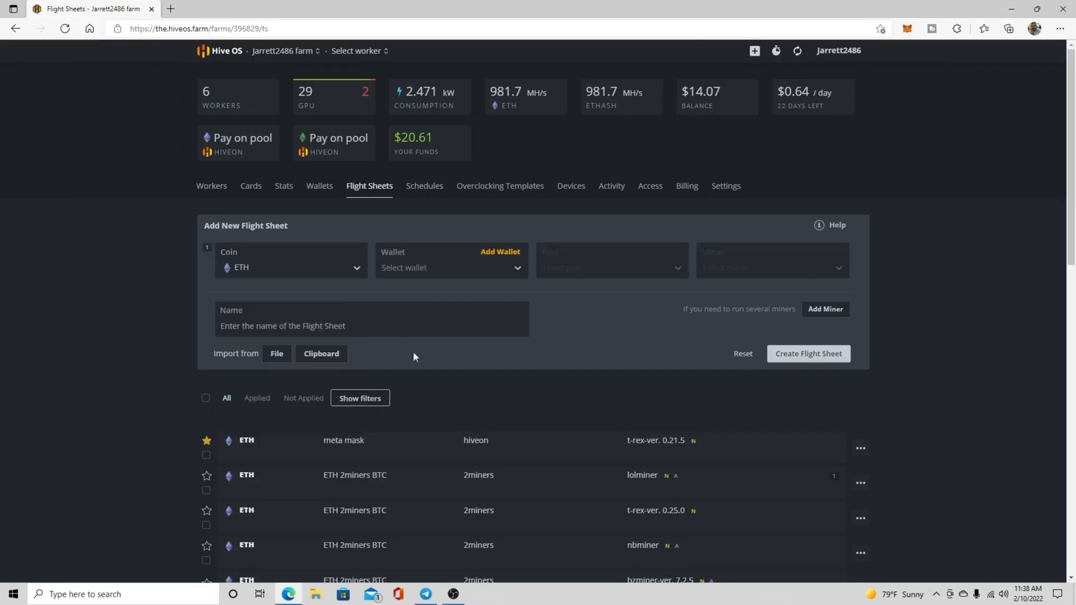
pyautogui.click(445, 268)
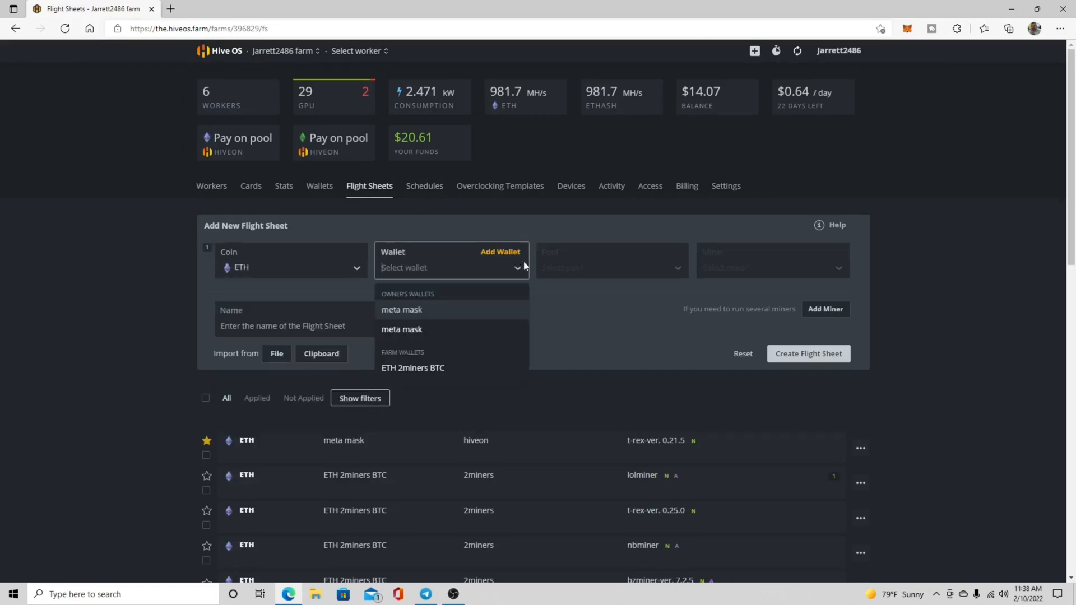
pyautogui.click(418, 331)
# Assign the Hiveon pool to the ETH coin and apply its AUTO pool server.
pyautogui.click(574, 271)
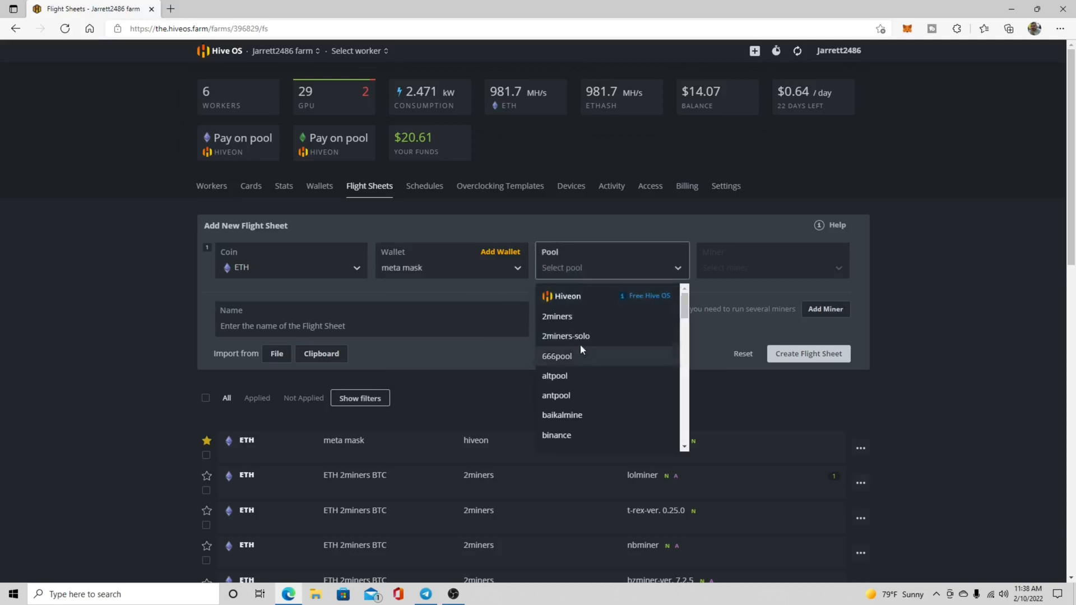
pyautogui.click(574, 298)
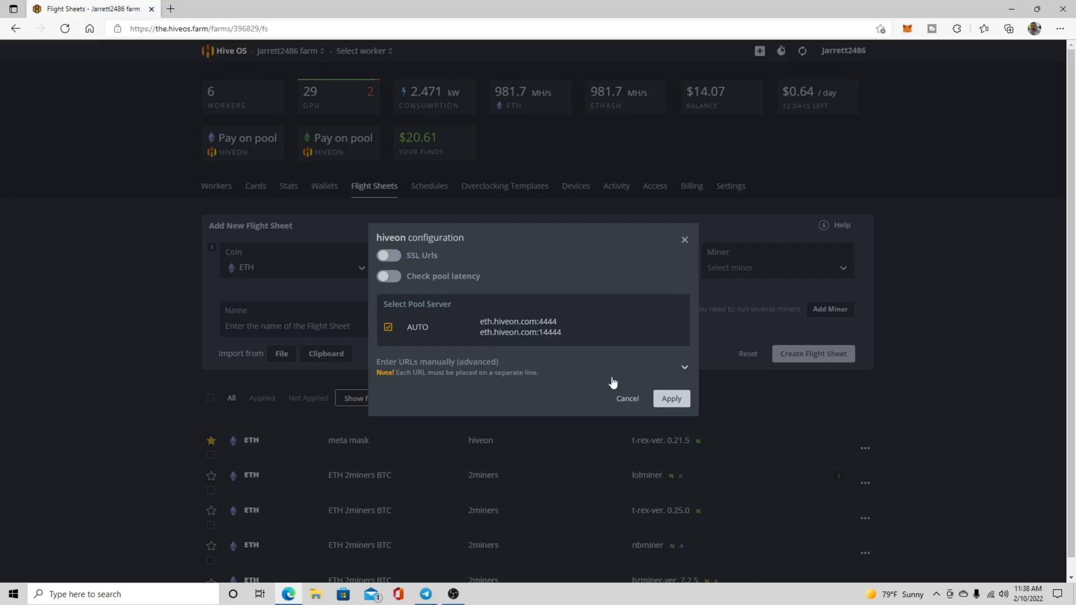
pyautogui.click(671, 398)
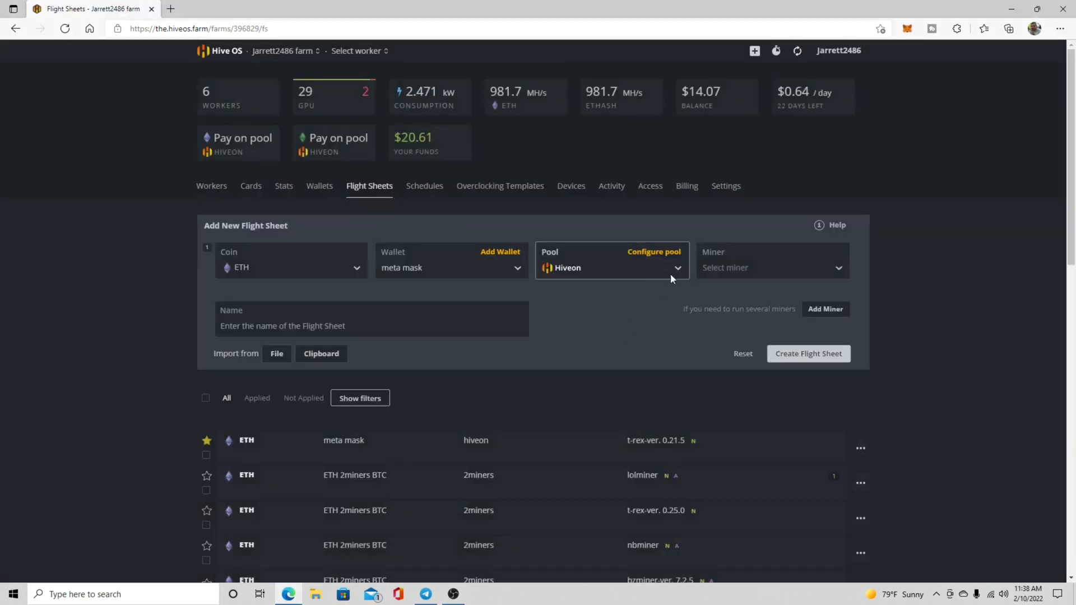
# Choose lolMiner as the flight sheet's miner and set its version to 1.44 in the miner configuration.
pyautogui.click(731, 268)
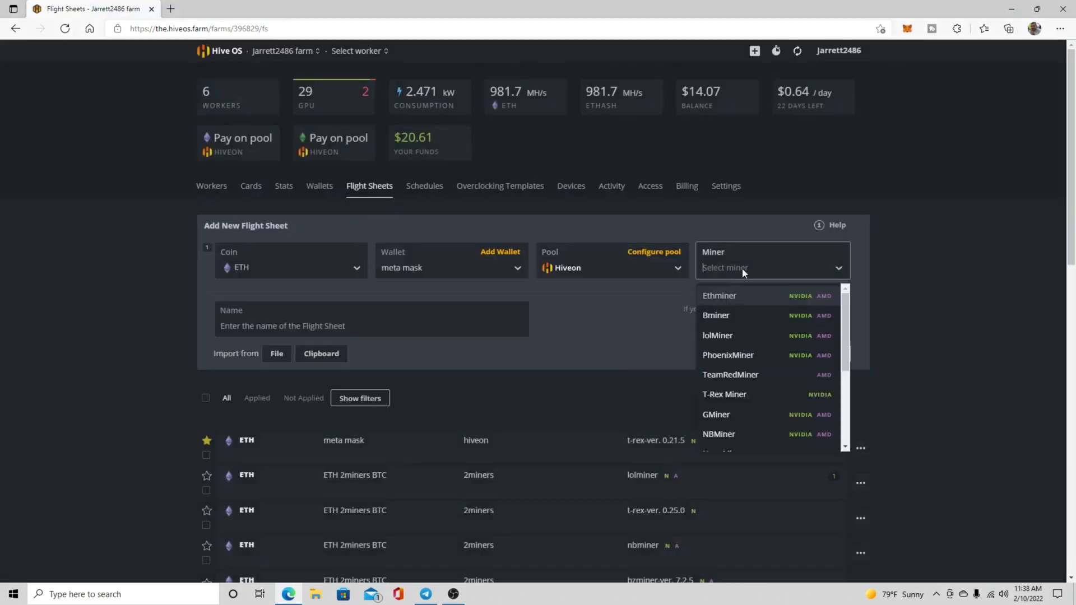
pyautogui.click(722, 342)
pyautogui.click(786, 252)
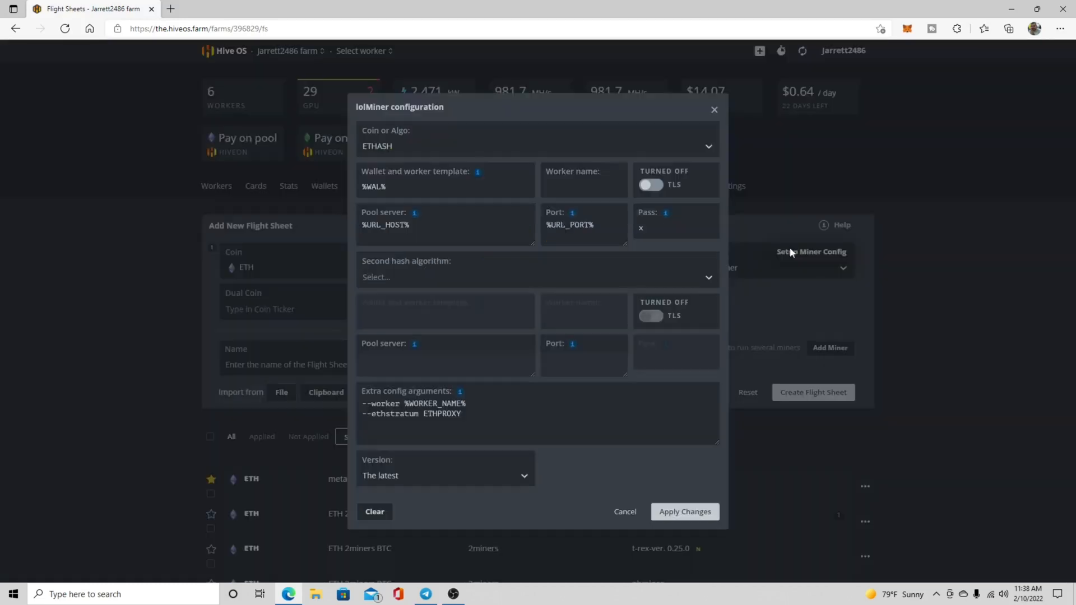
pyautogui.click(473, 479)
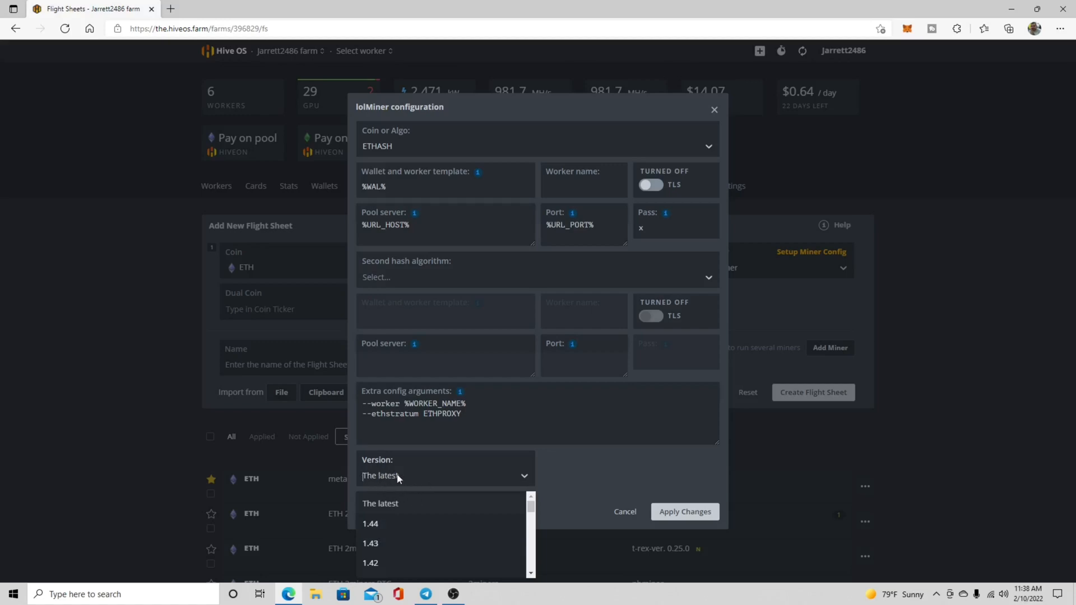
pyautogui.click(503, 477)
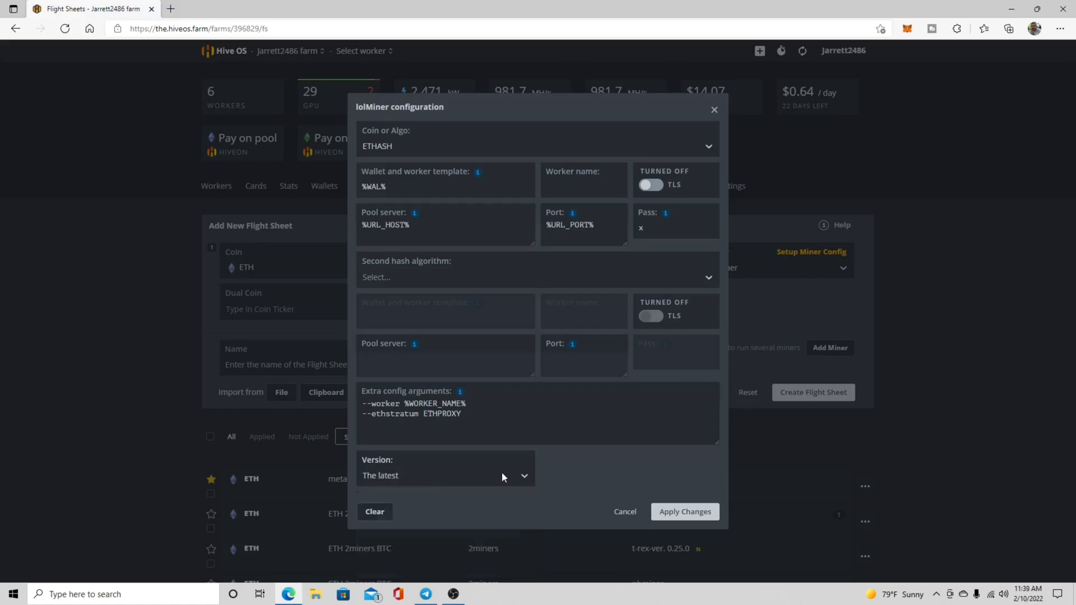
pyautogui.click(463, 475)
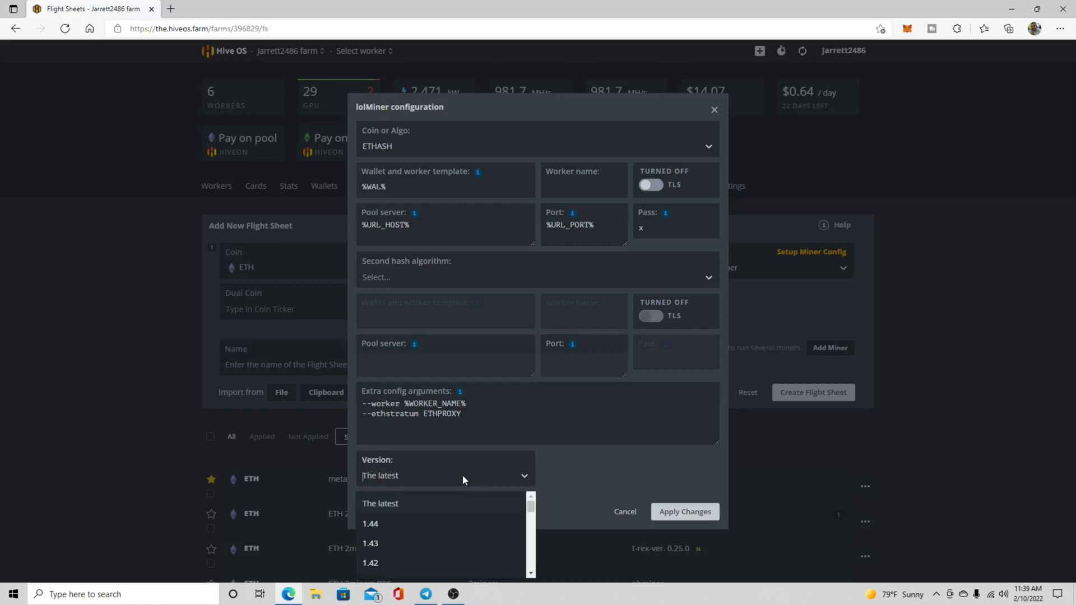
pyautogui.click(388, 522)
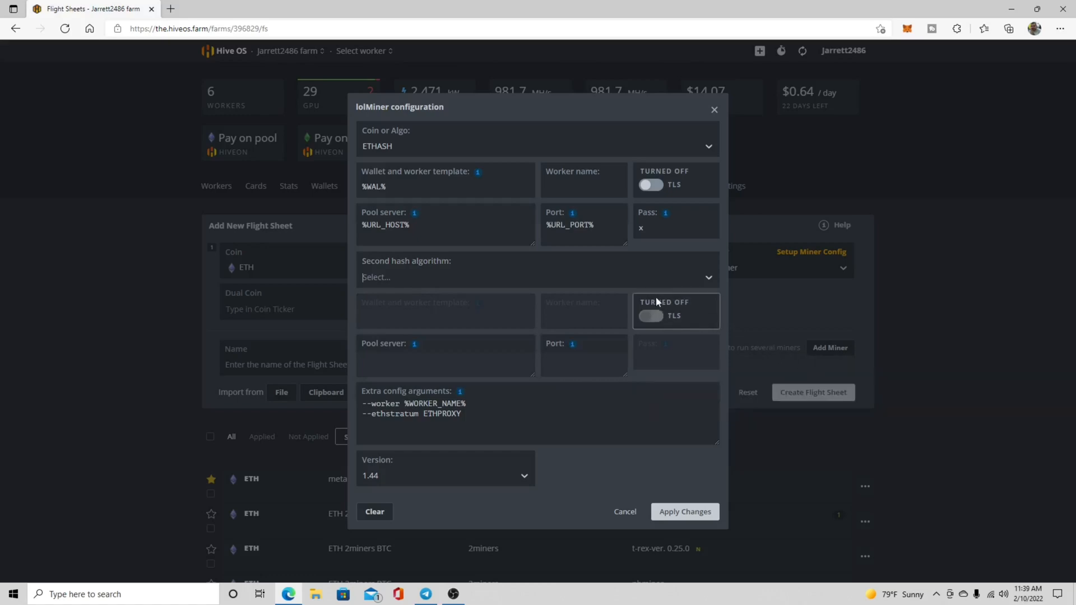
# Set the second hash algorithm to TONDUAL, leave the second wallet and pool fields empty, and apply the lolMiner configuration.
pyautogui.click(407, 267)
pyautogui.click(622, 275)
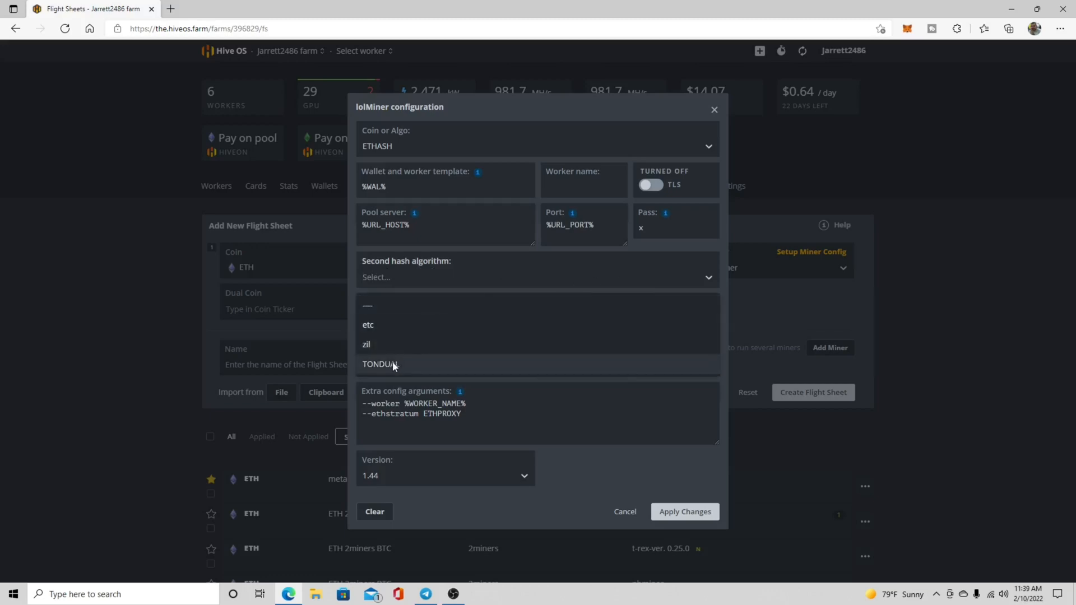
pyautogui.click(378, 365)
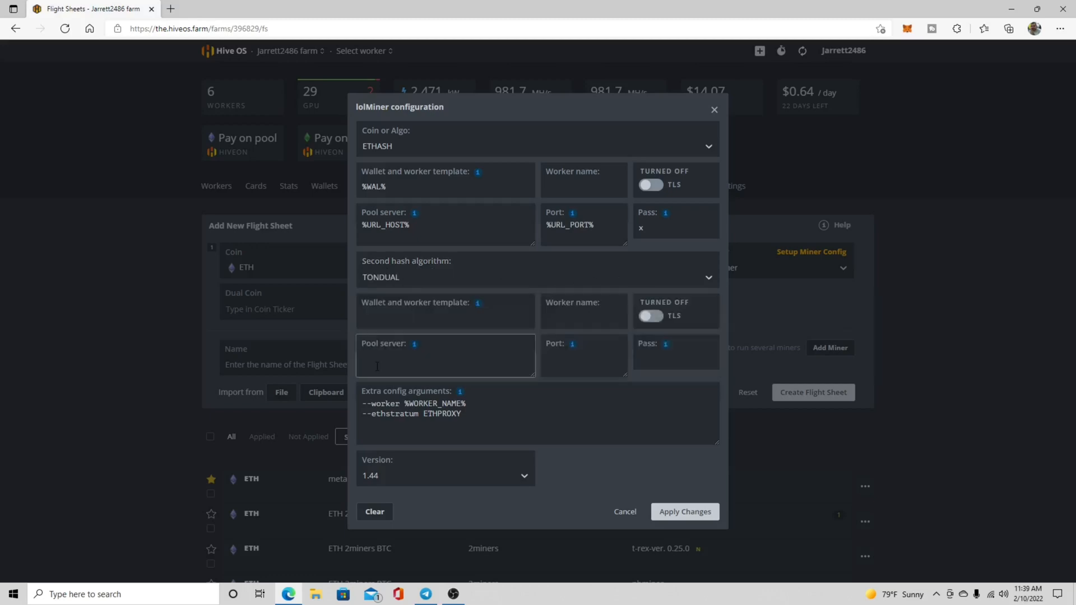
pyautogui.click(370, 313)
pyautogui.click(543, 317)
pyautogui.click(477, 356)
pyautogui.click(583, 361)
pyautogui.click(645, 368)
pyautogui.click(433, 361)
pyautogui.click(685, 512)
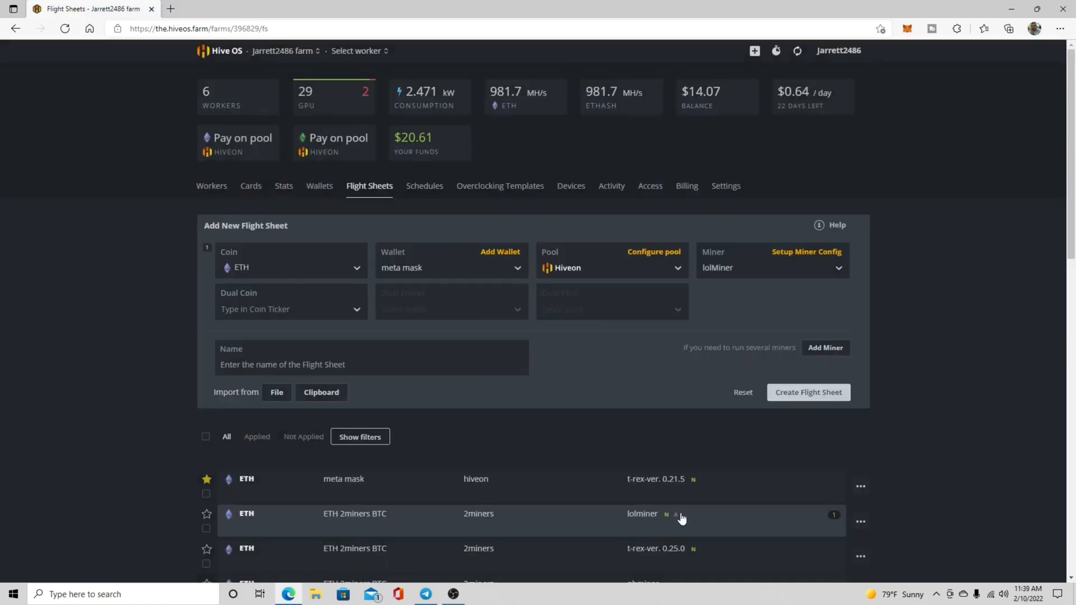
# Add TON as the dual coin with Ton wallet windows as the dual wallet.
pyautogui.click(315, 310)
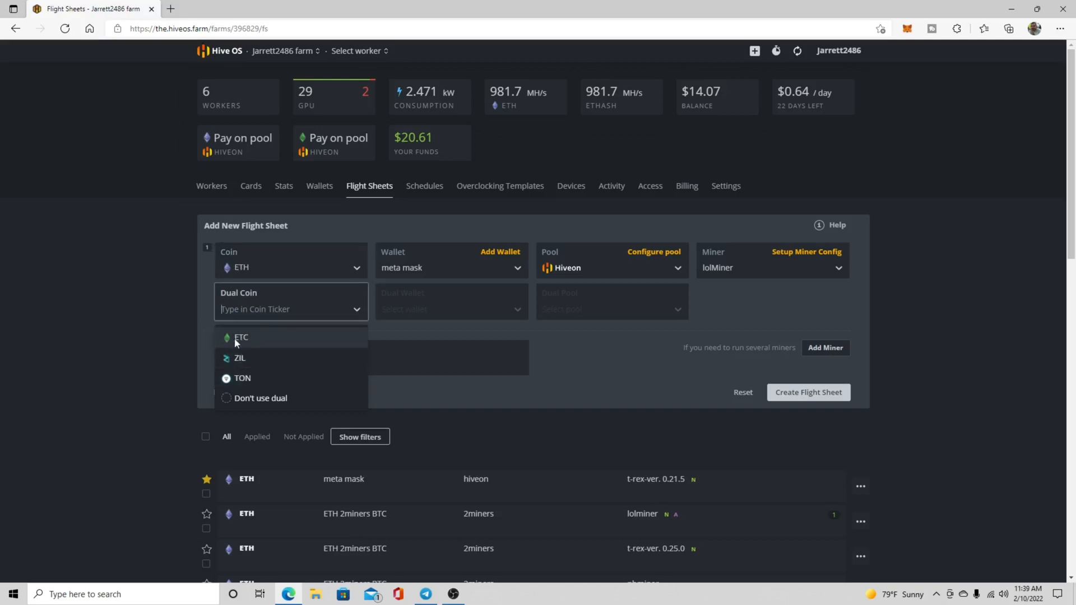
pyautogui.click(253, 384)
pyautogui.click(480, 310)
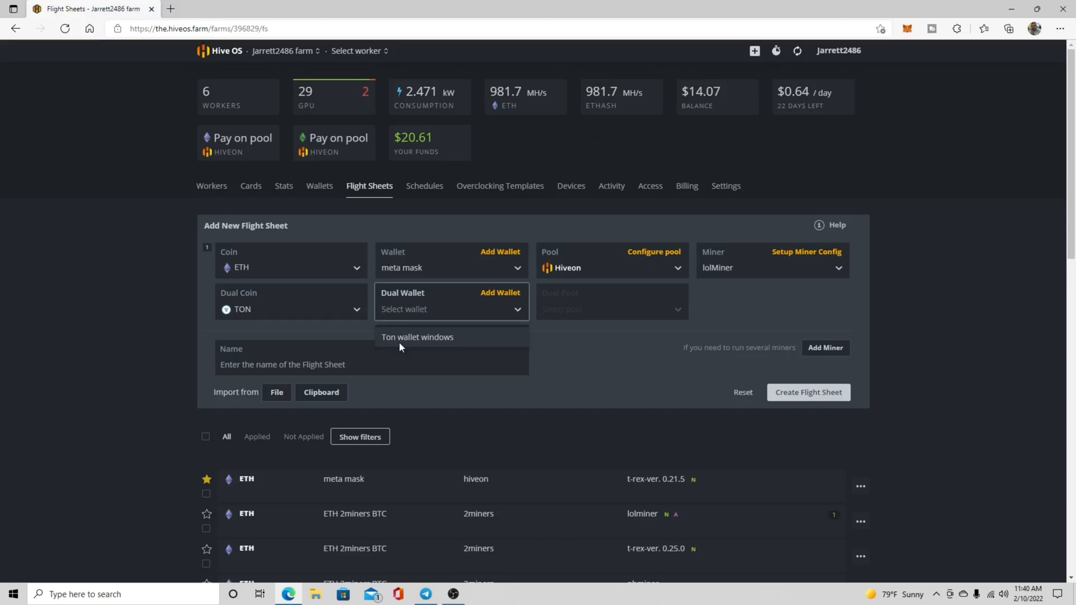
pyautogui.click(422, 339)
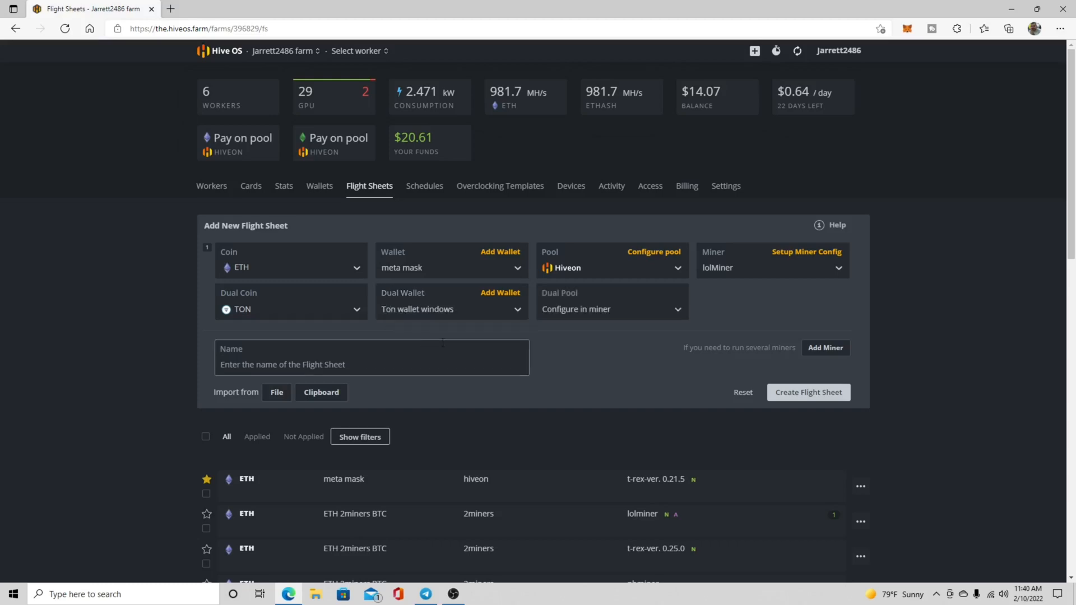
# Set the dual pool to ton-pool and apply both servers, next.ton-pool.com and next.ton-pool.club.
pyautogui.click(654, 310)
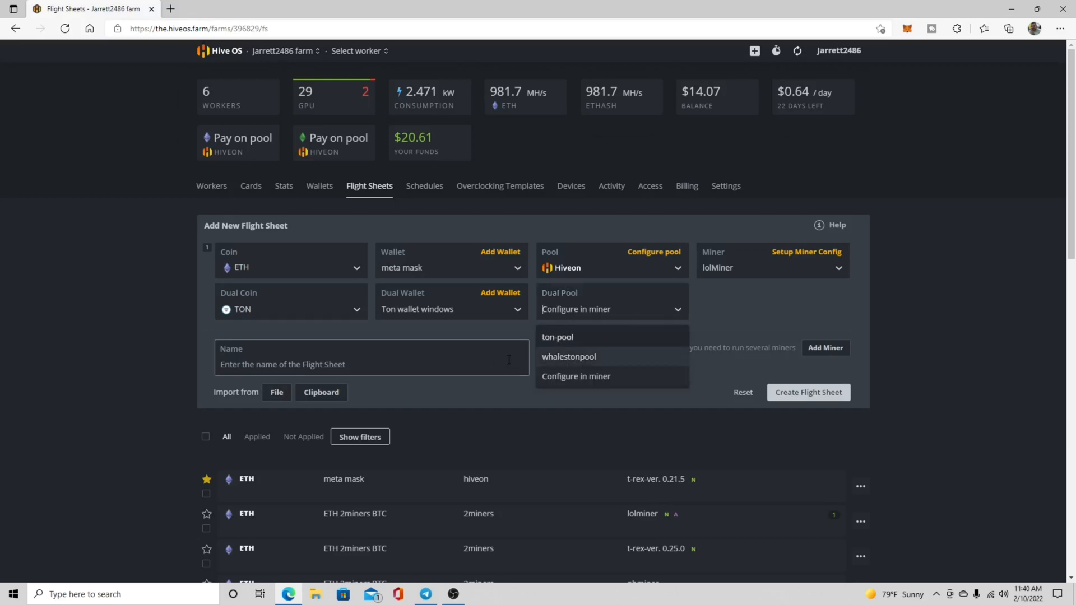
pyautogui.click(561, 339)
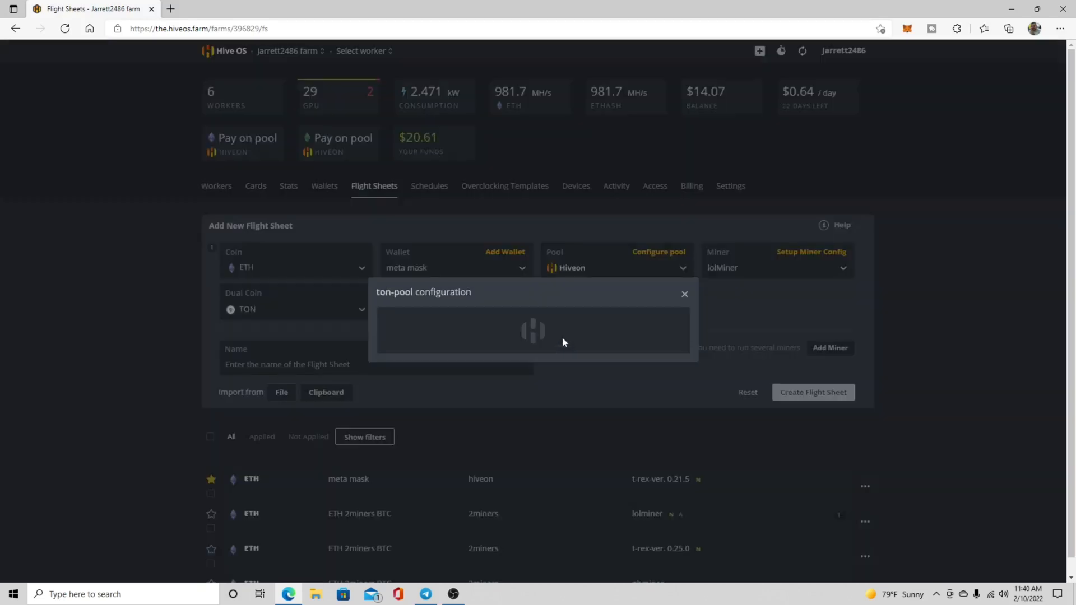
pyautogui.click(388, 296)
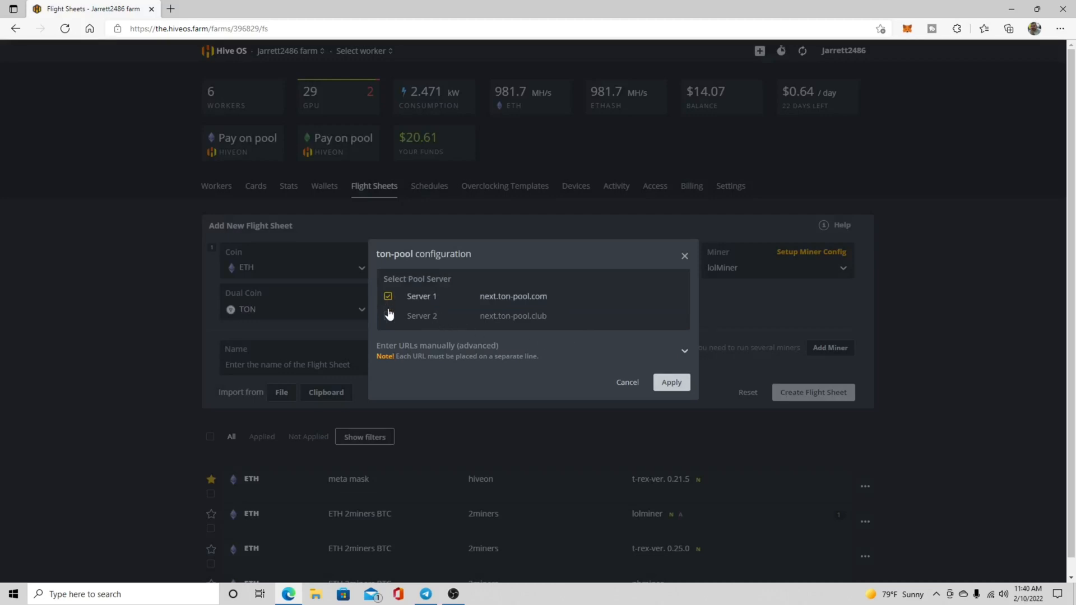
pyautogui.click(388, 316)
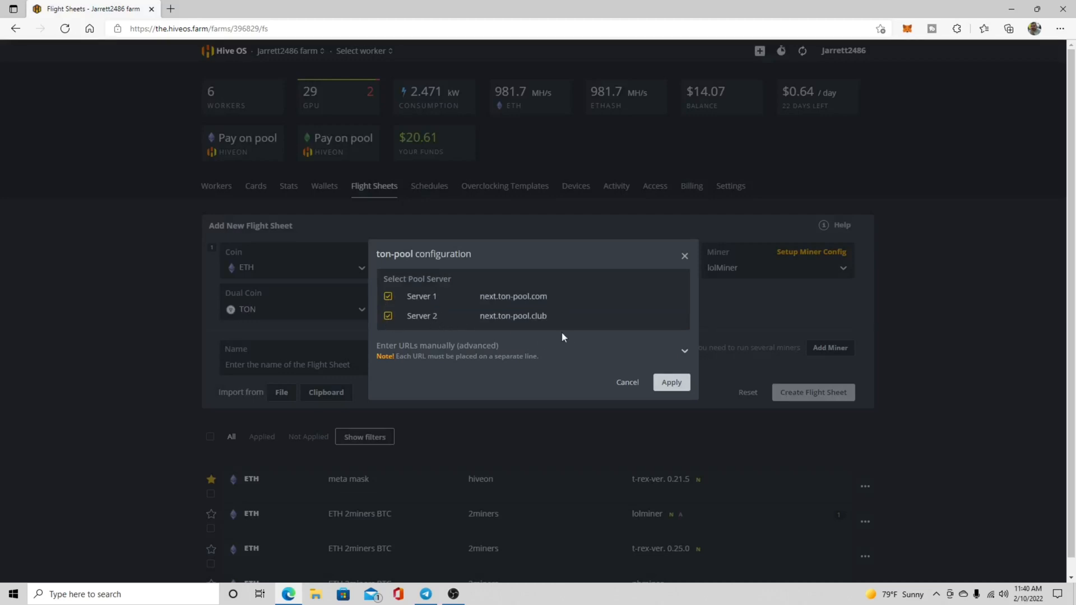
pyautogui.click(681, 385)
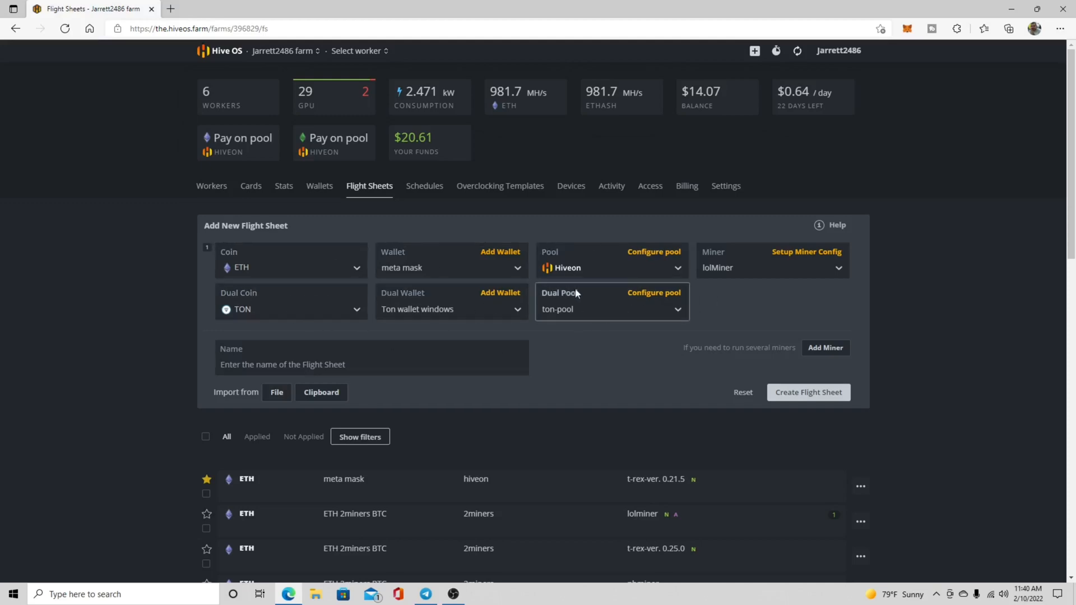
# Reselect TONDUAL as lolMiner's second hash algorithm, apply the configuration, and create the flight sheet without a name.
pyautogui.click(805, 253)
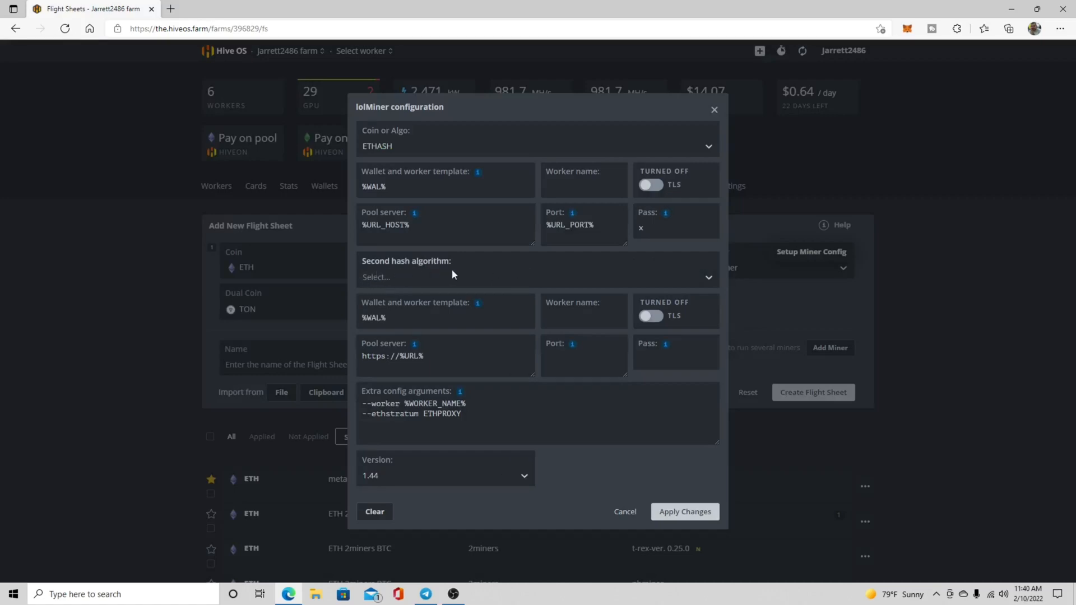
pyautogui.click(385, 277)
pyautogui.click(397, 364)
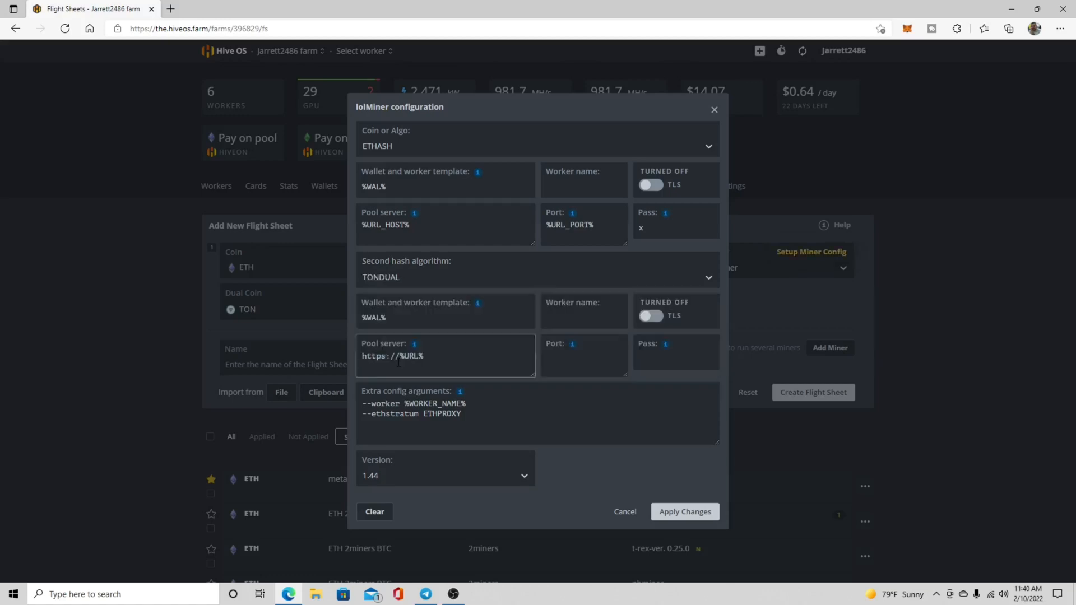
pyautogui.click(684, 513)
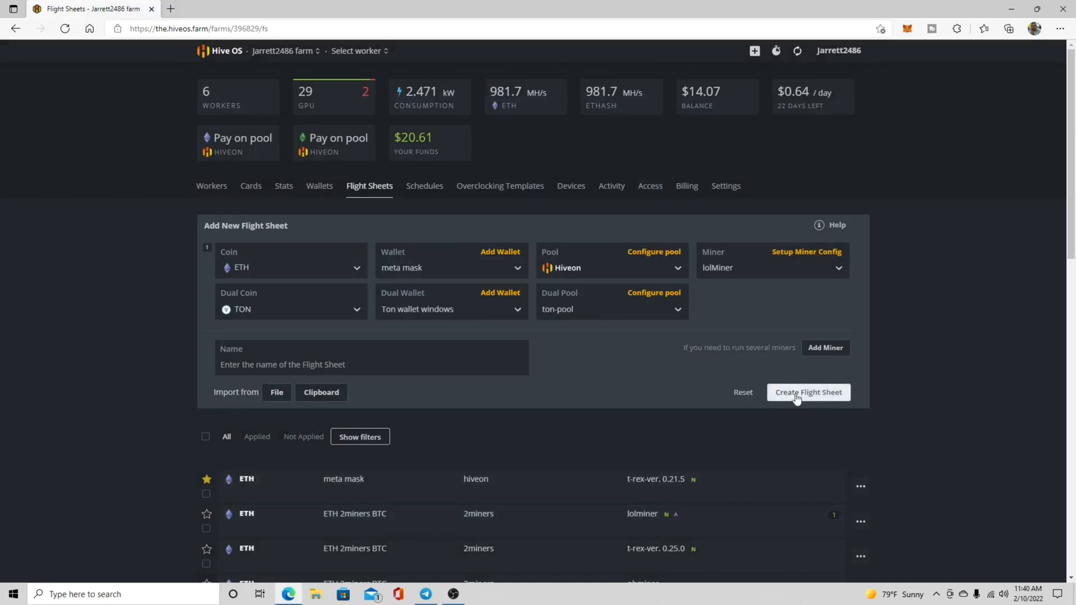
pyautogui.click(797, 395)
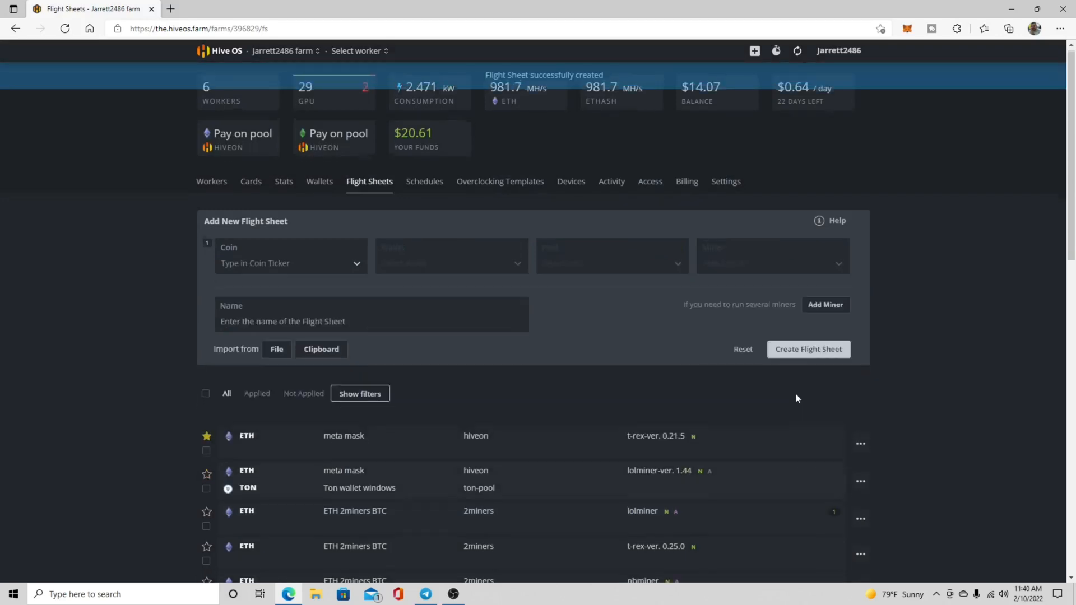
# Open the flight sheets of the Hive_testbench worker from the farm's worker list.
pyautogui.scroll(-7, 565, 392)
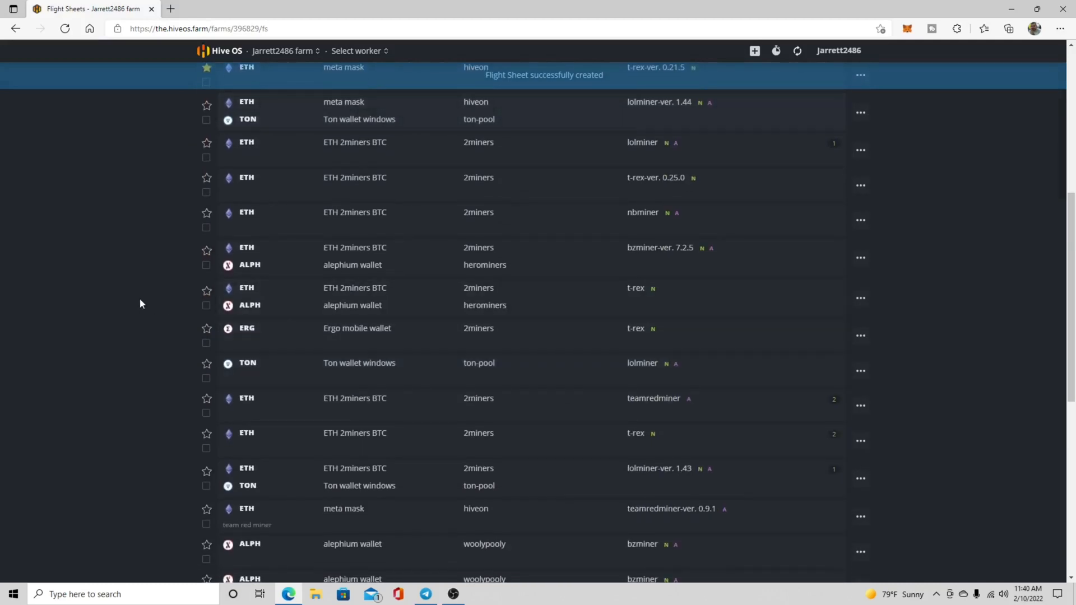
pyautogui.scroll(-3, 156, 286)
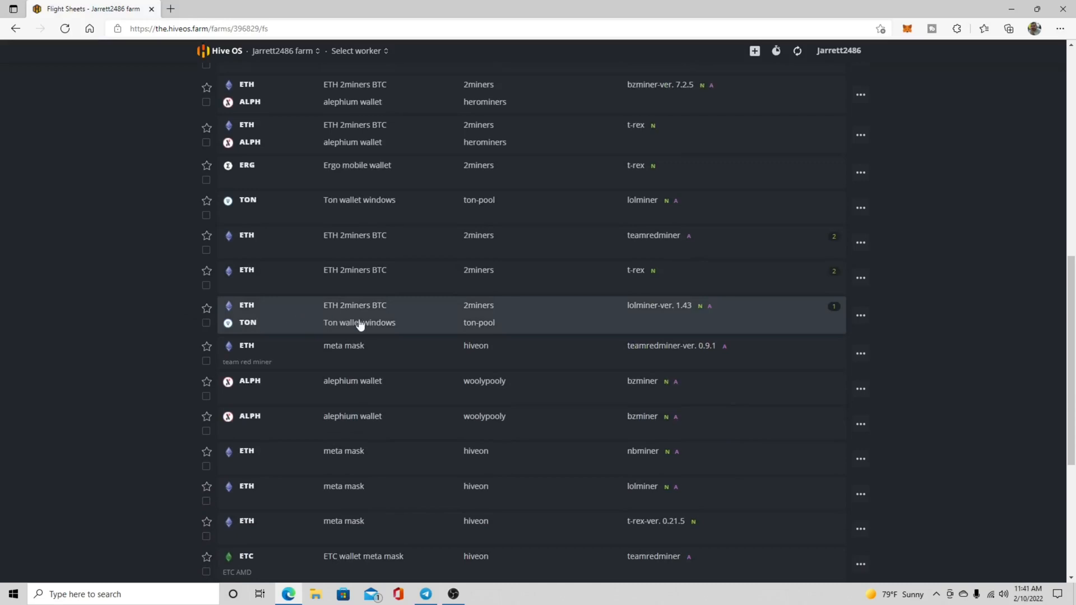
pyautogui.scroll(10, 204, 271)
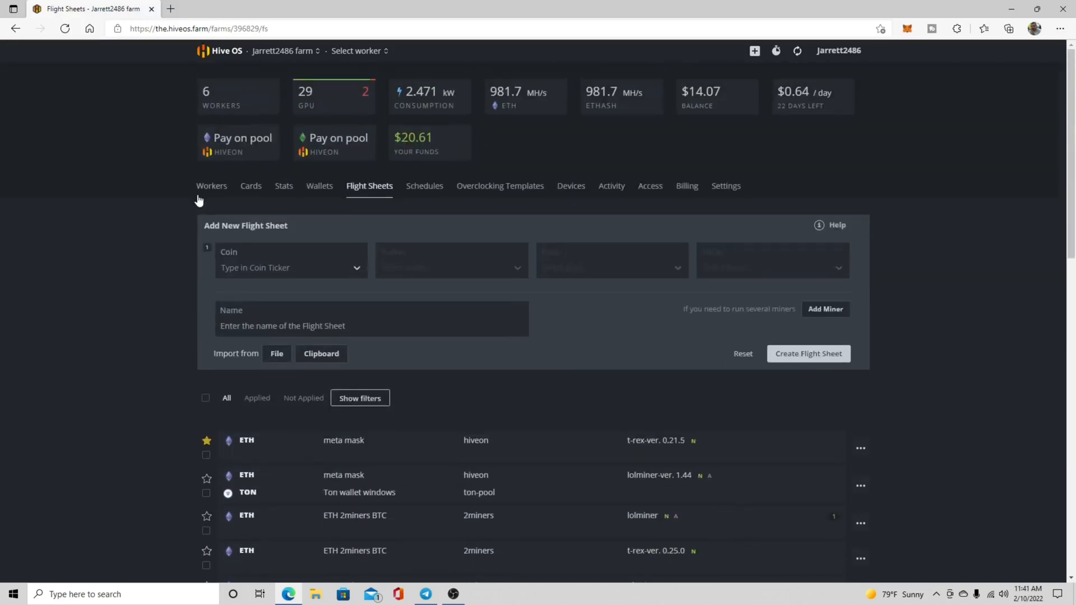
pyautogui.click(210, 186)
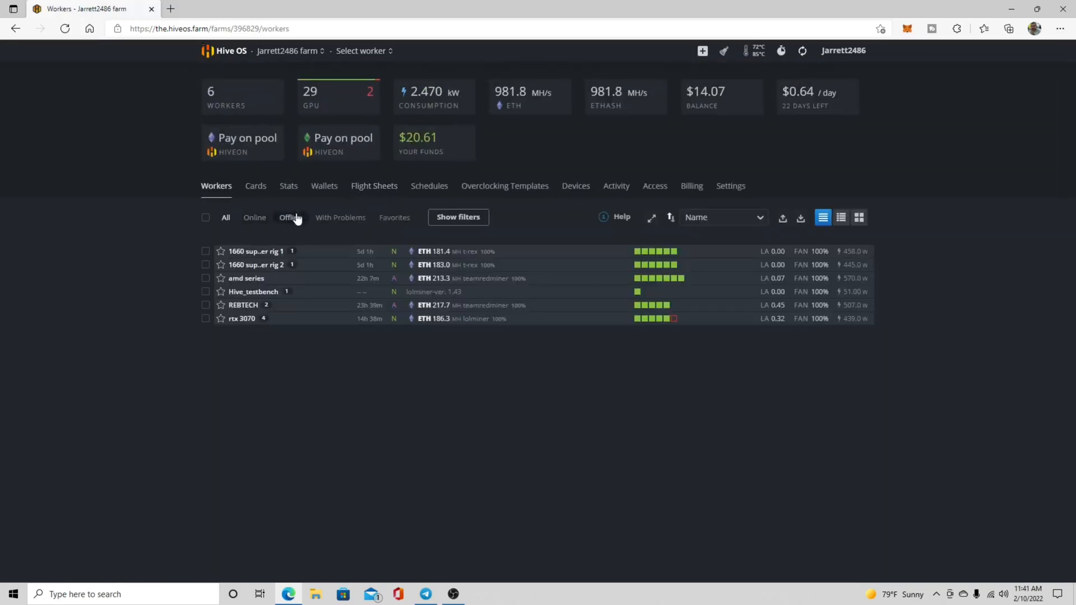
pyautogui.click(259, 292)
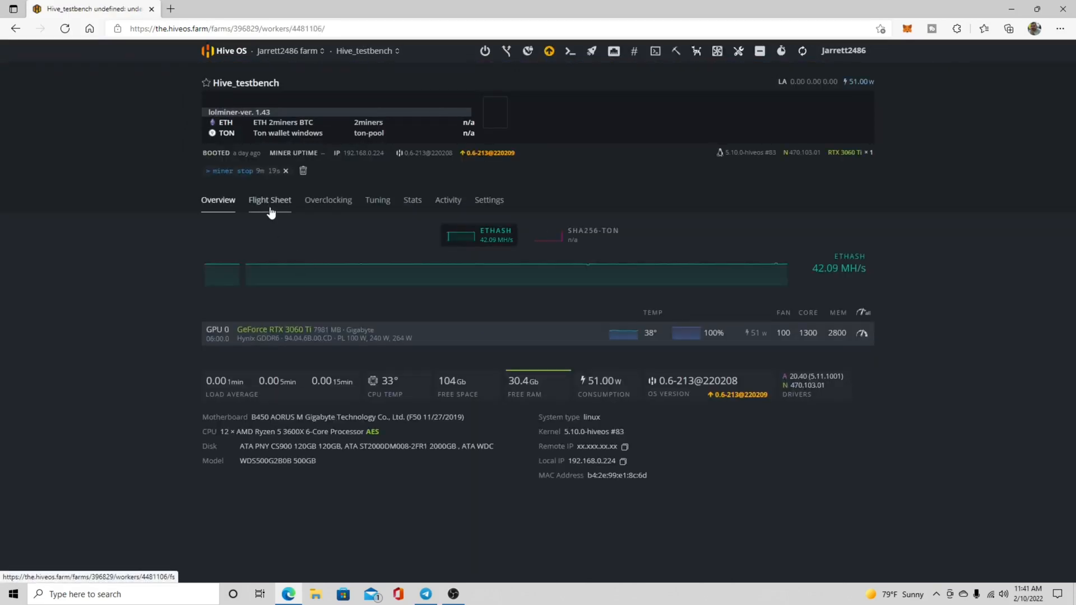
pyautogui.click(271, 211)
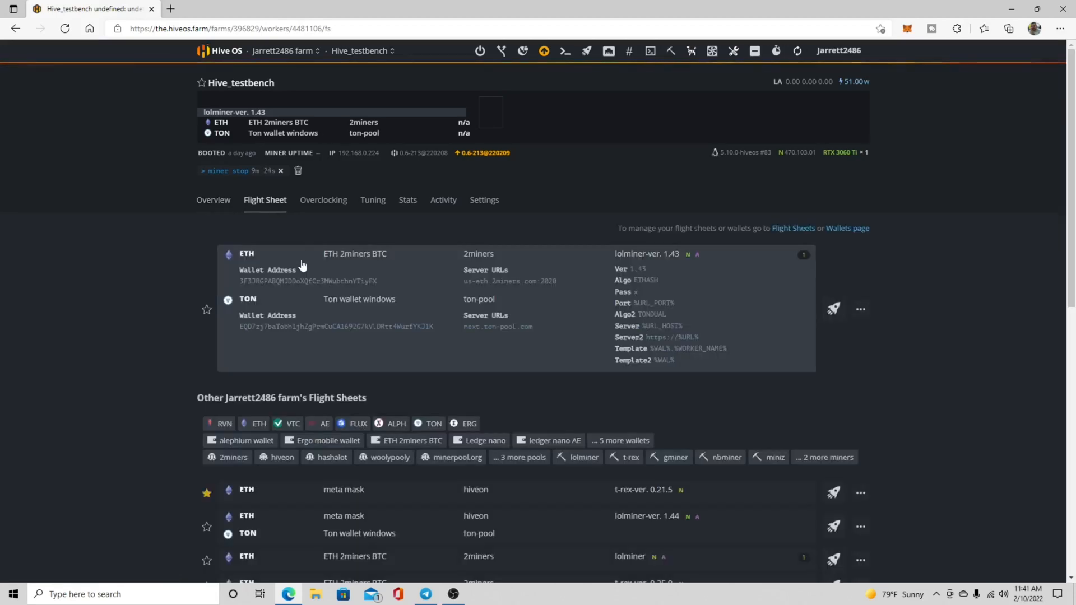
# Apply the lolMiner 1.44 flight sheet mining ETH on hiveon and TON on ton-pool to the Hive_testbench worker.
pyautogui.scroll(-5, 302, 266)
pyautogui.scroll(-2, 303, 265)
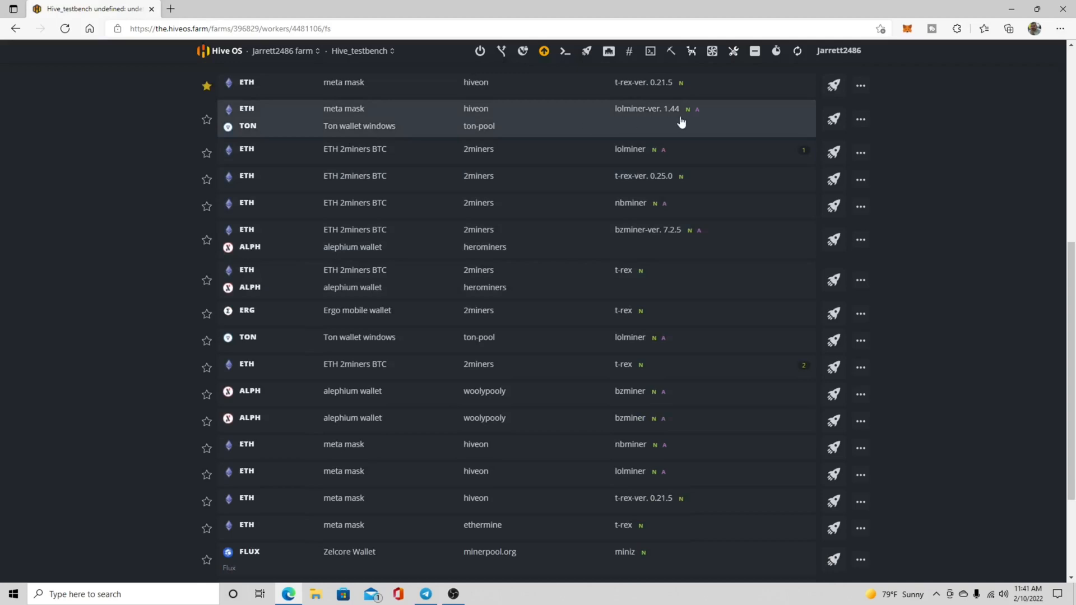
pyautogui.click(835, 119)
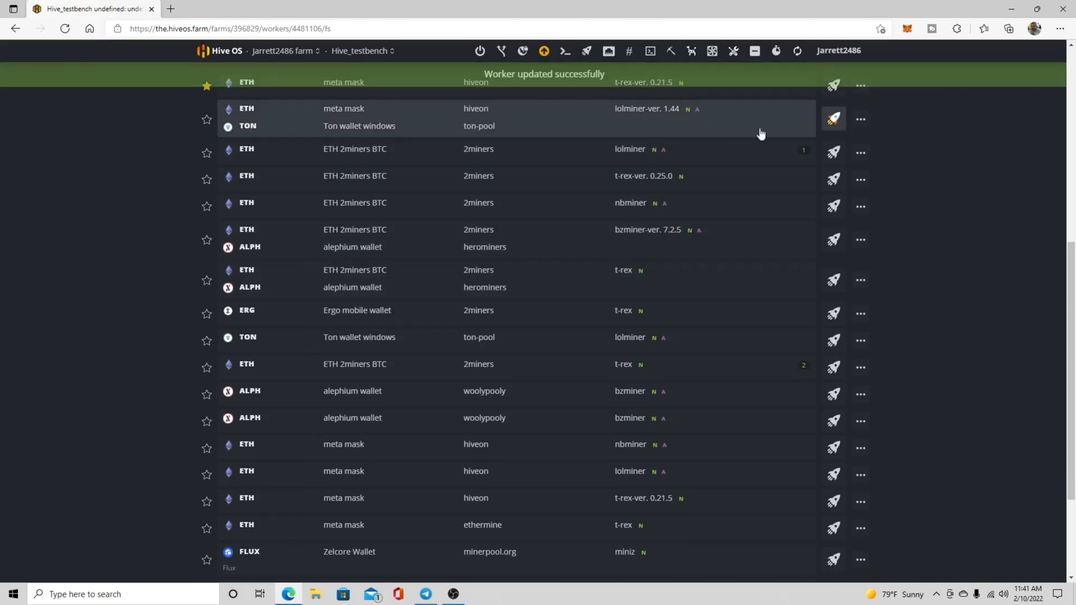
pyautogui.scroll(2, 2, 168)
pyautogui.scroll(6, 5, 140)
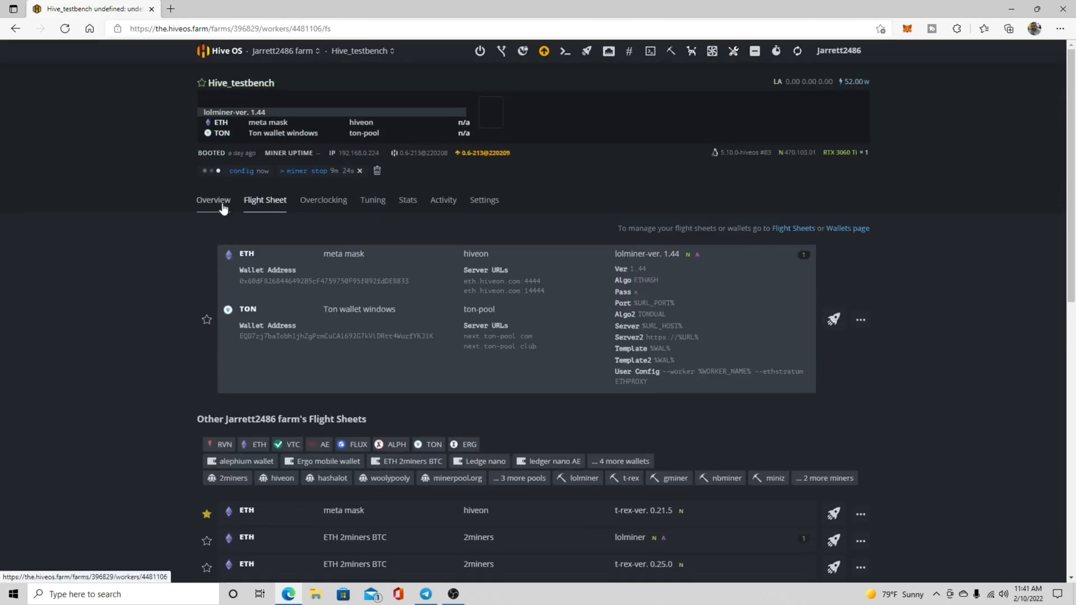
# Return to the worker's overview and start a Hive Shell session on it.
pyautogui.click(223, 203)
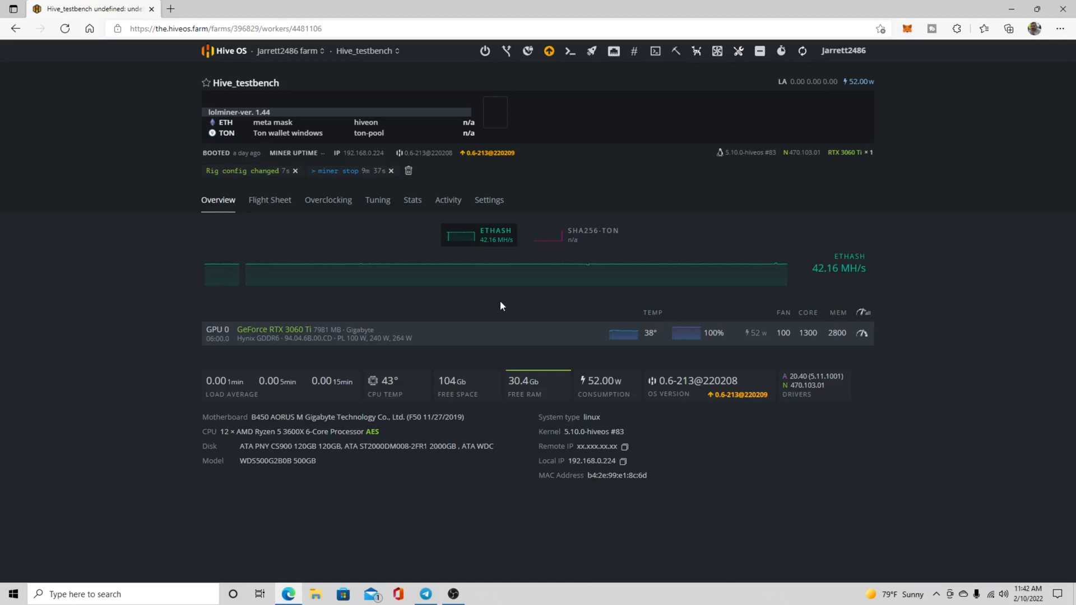
pyautogui.click(653, 52)
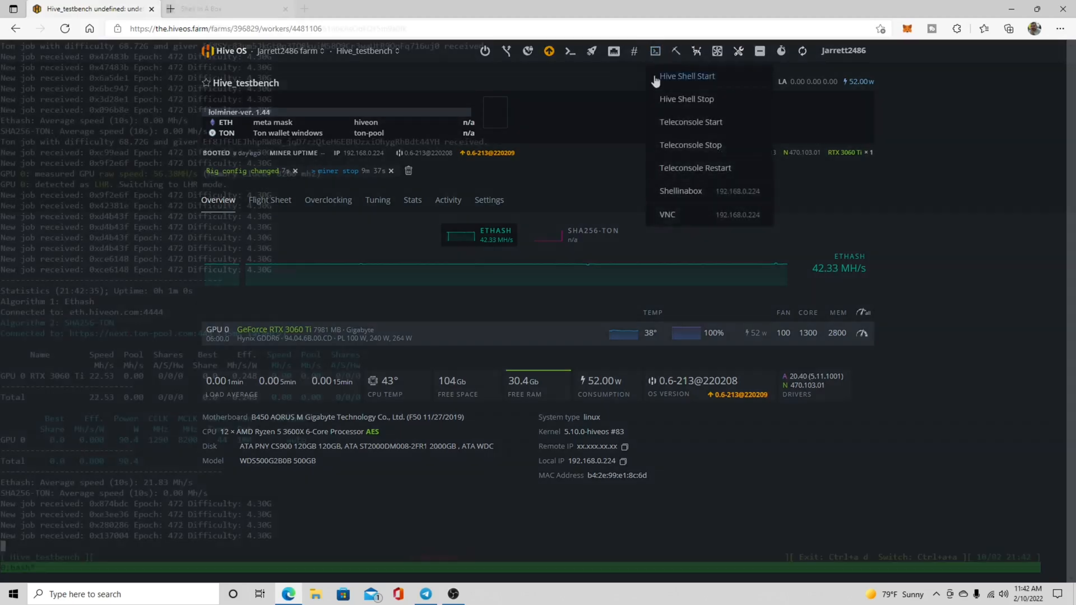
pyautogui.click(672, 75)
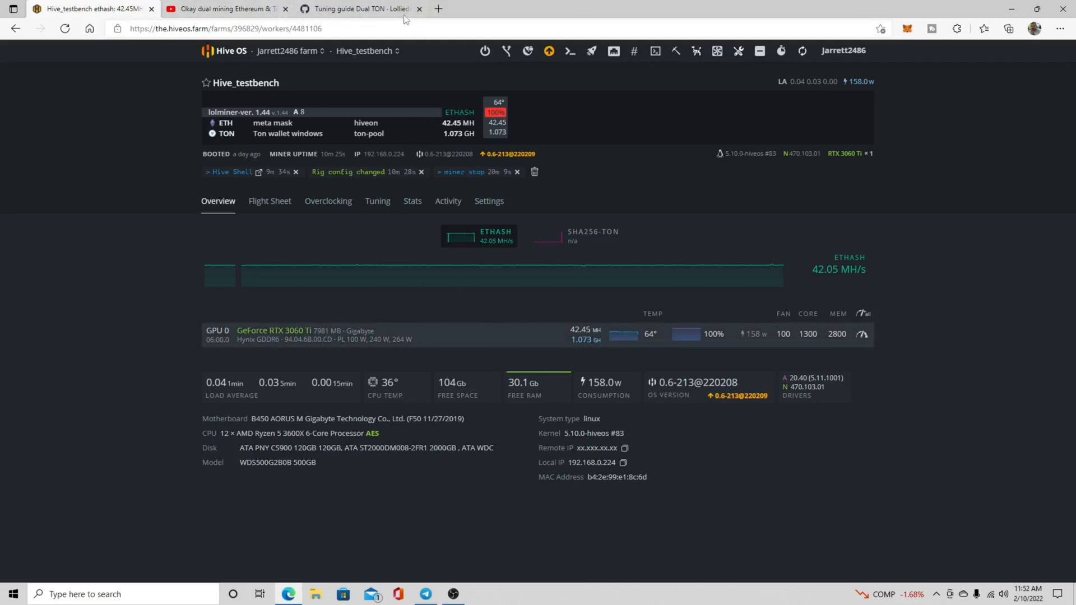
# Open whattomine.com in a new browser tab.
pyautogui.click(438, 9)
pyautogui.moveTo(312, 139)
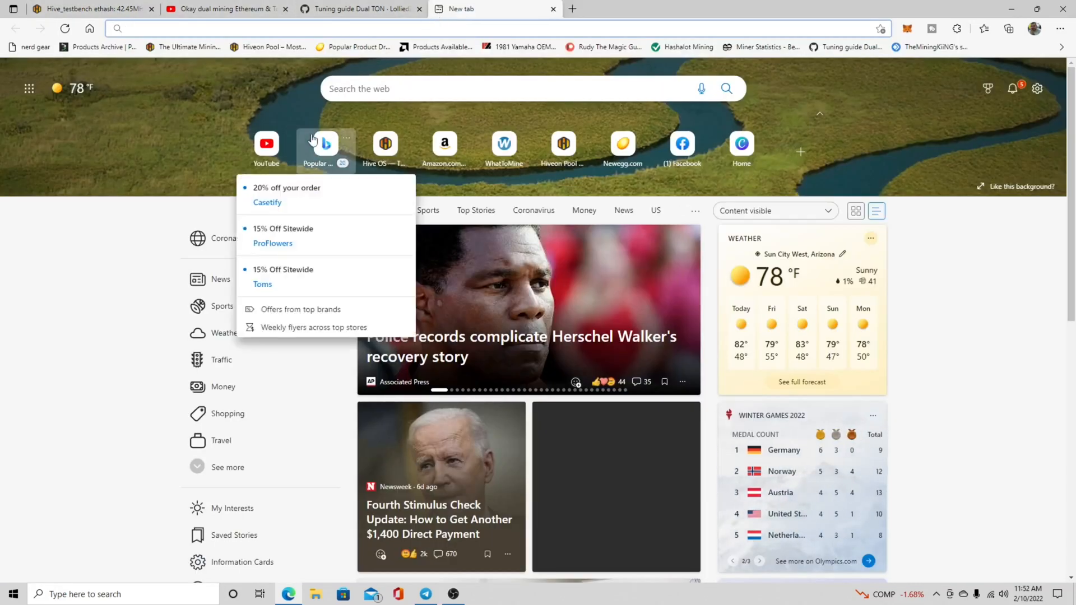
pyautogui.write('whattomine.com')
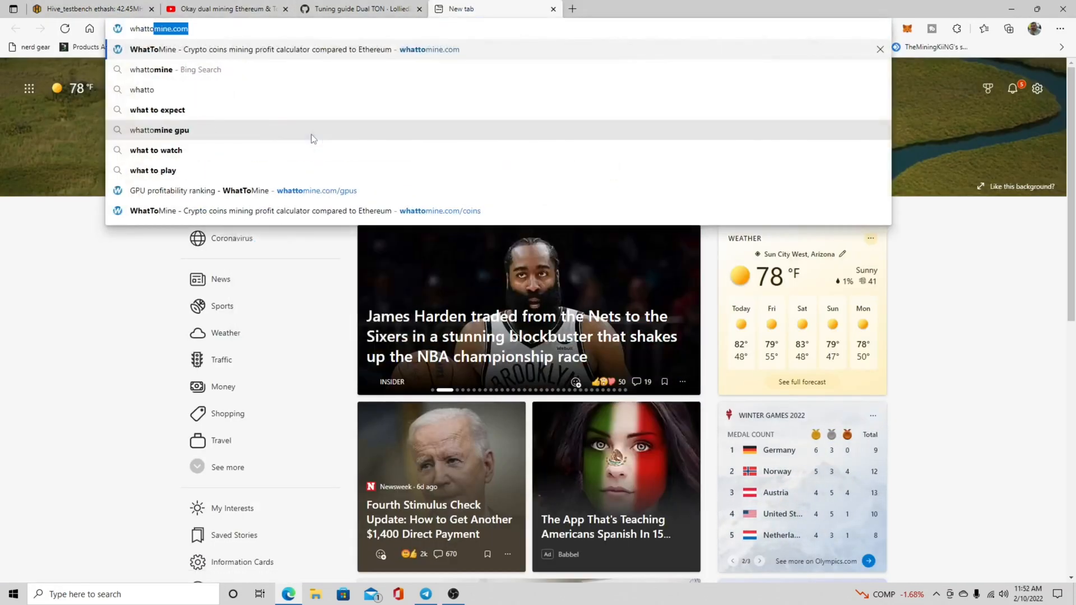
pyautogui.press('Return')
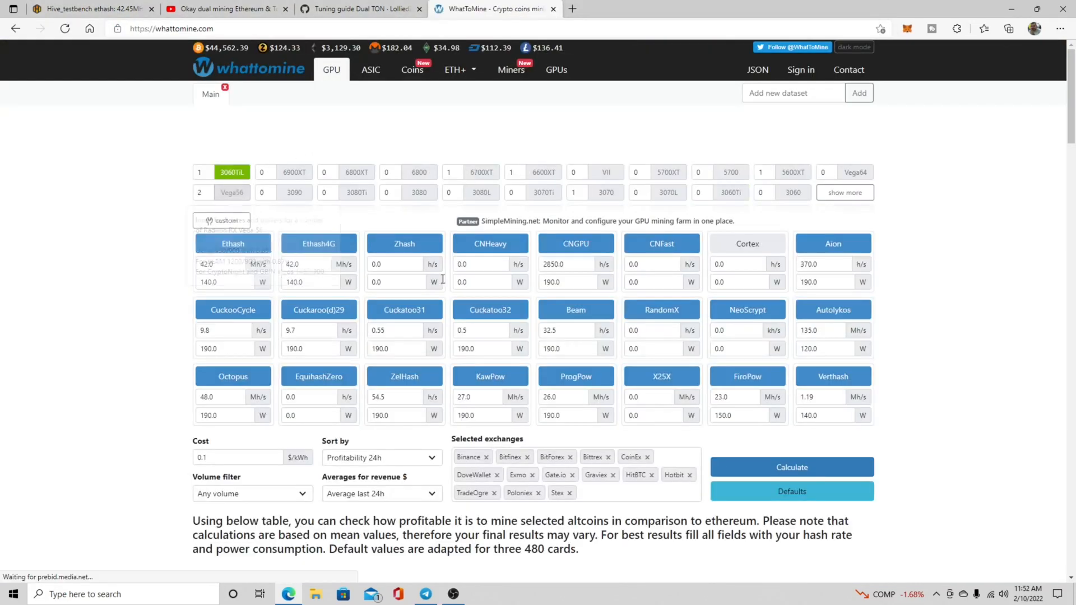
# Calculate mining profitability for one 3060TiL card and examine Ethereum's daily revenue and profit.
pyautogui.click(767, 466)
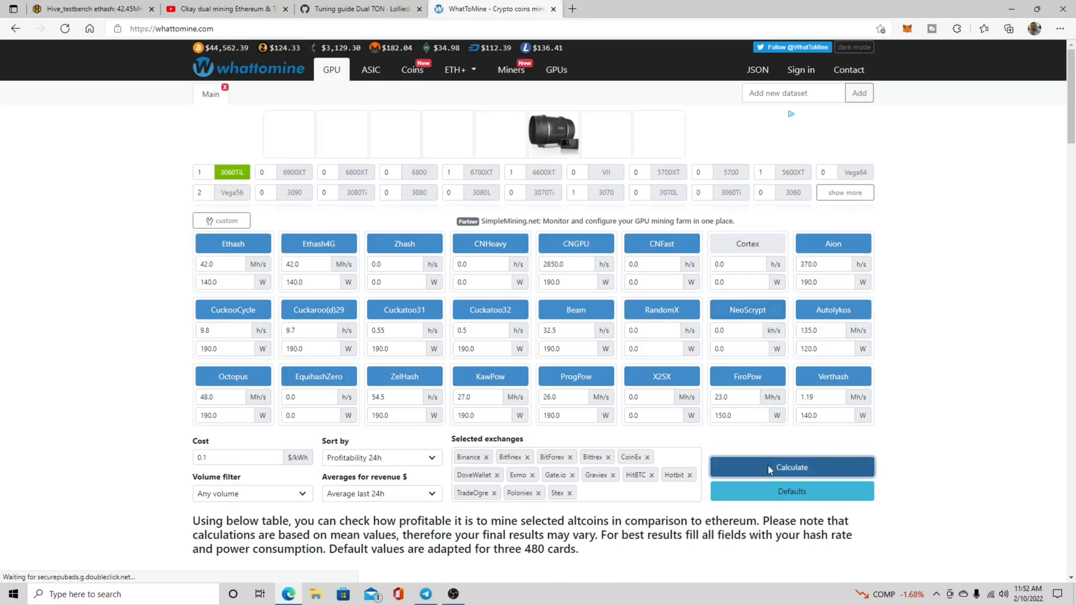
pyautogui.scroll(-8, 292, 277)
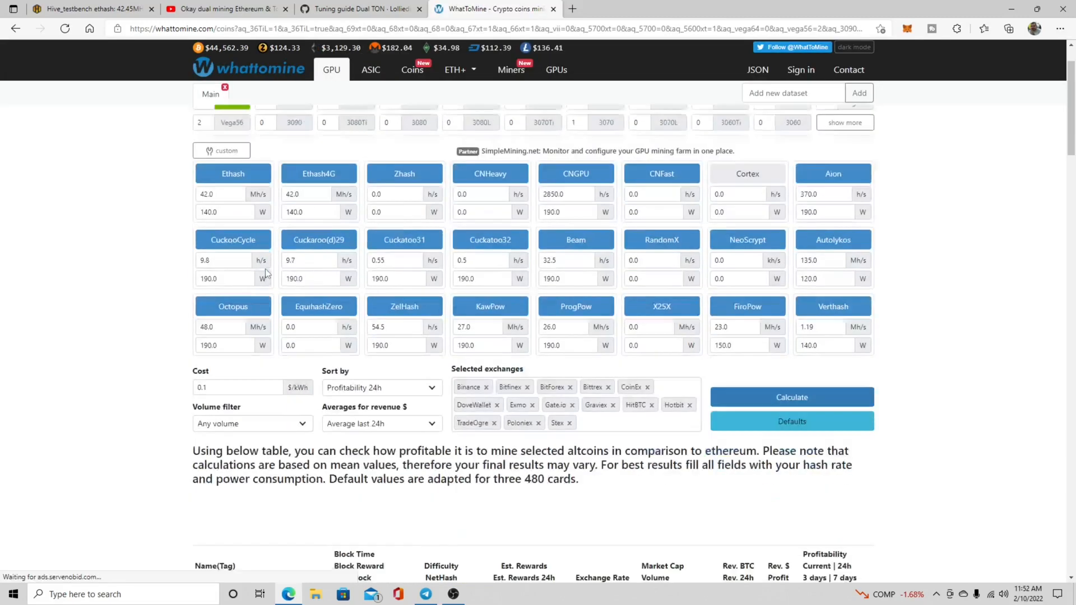
pyautogui.scroll(2, 316, 271)
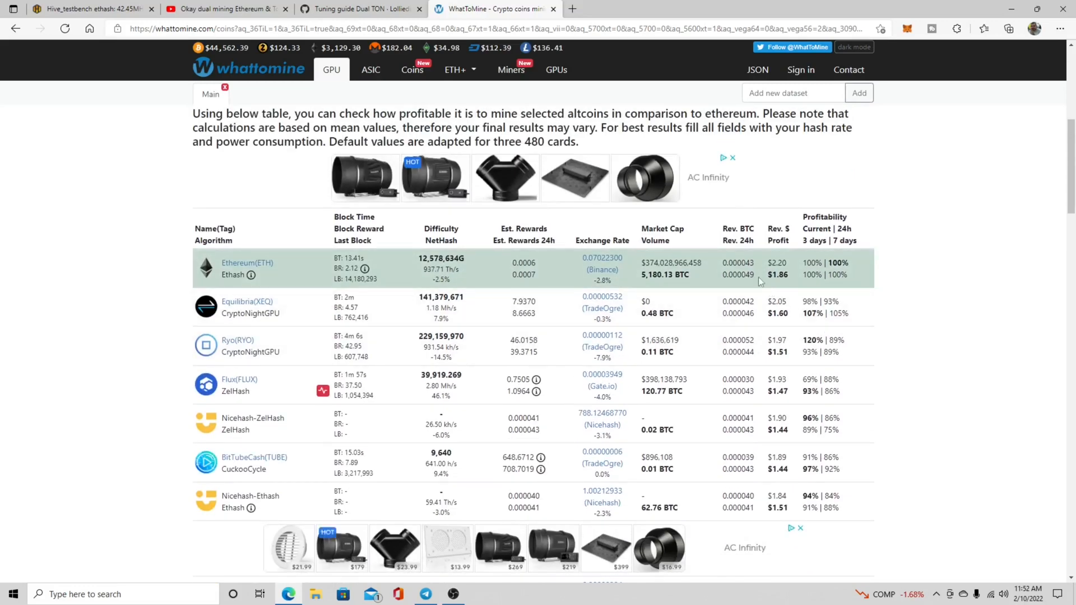
pyautogui.scroll(3, 759, 277)
pyautogui.scroll(-1, 767, 369)
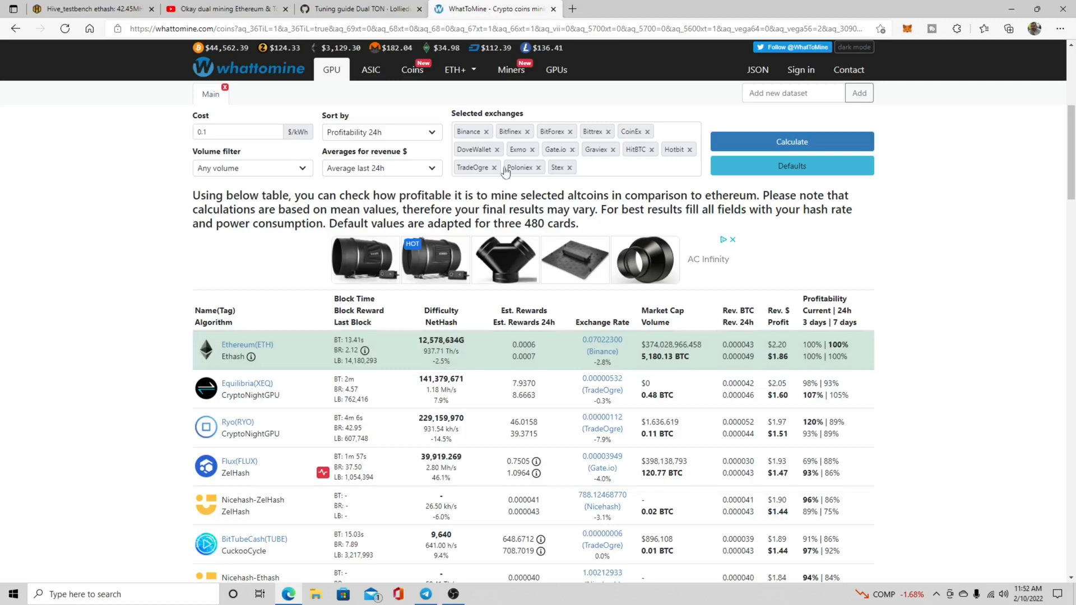
pyautogui.scroll(5, 505, 171)
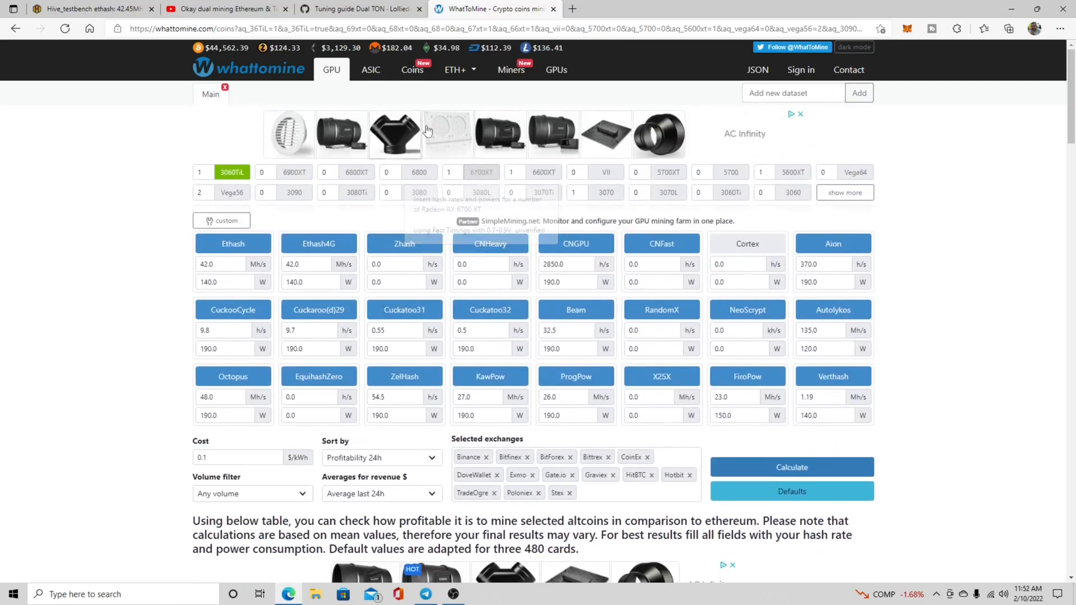
# Search the web in a new browser tab for "ton profit calculator".
pyautogui.click(573, 8)
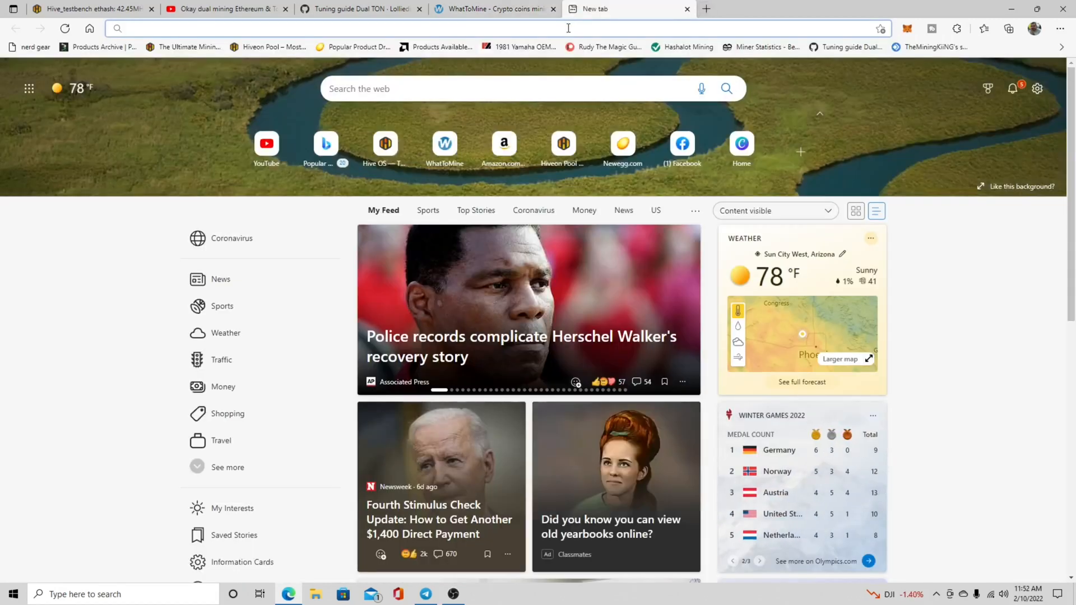
pyautogui.write('ton')
pyautogui.press('Return')
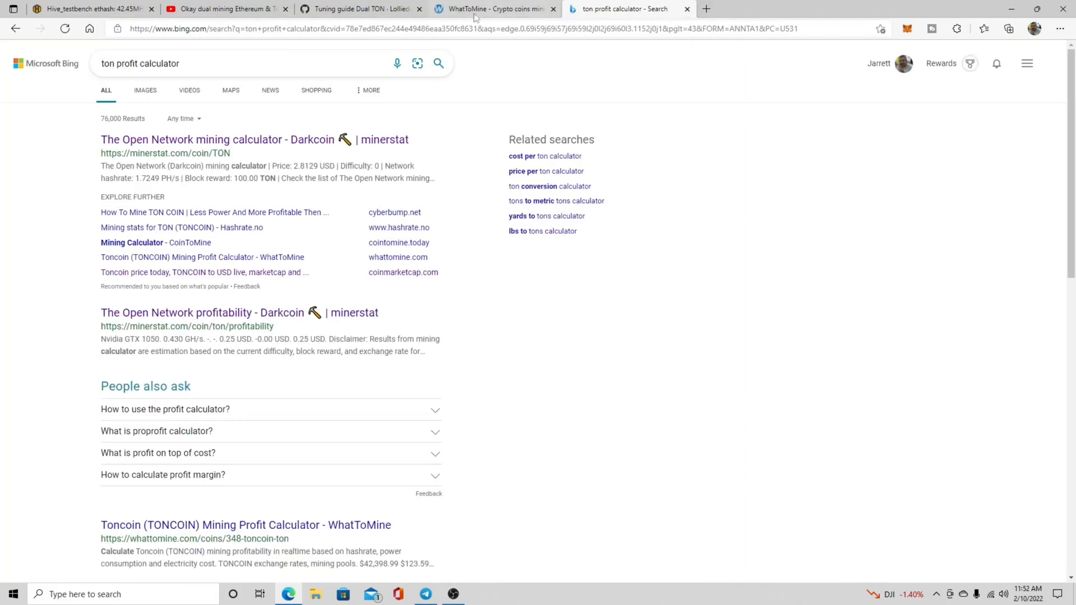
# Open minerstat's Open Network mining calculator, close the search results, and calculate TON profit for 1 GH/s with electricity costs of 0 USD/kWh.
pyautogui.click(281, 140)
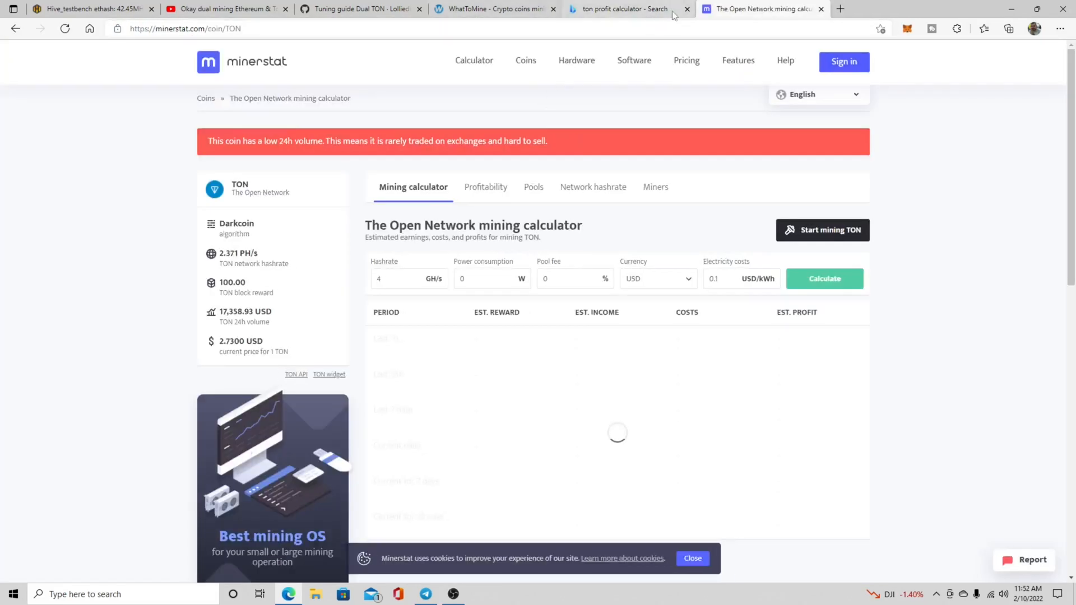
pyautogui.click(687, 9)
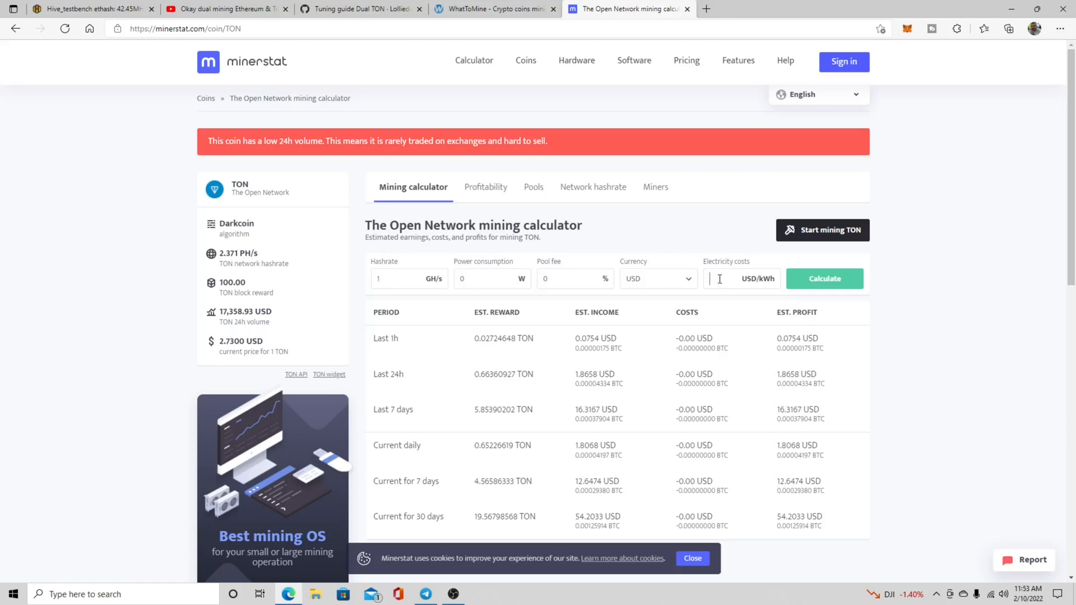
pyautogui.click(825, 280)
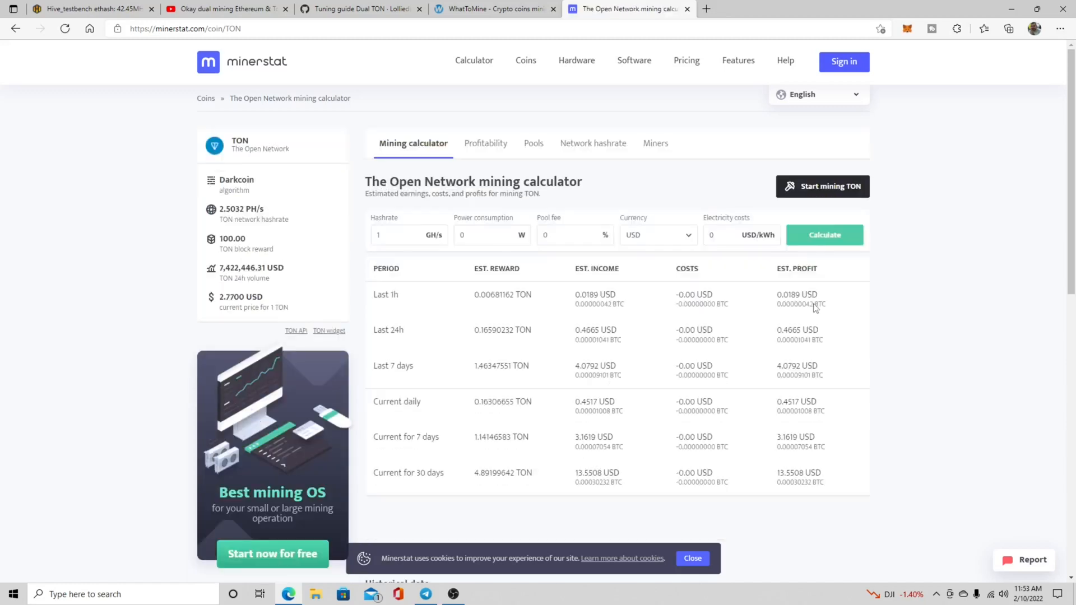